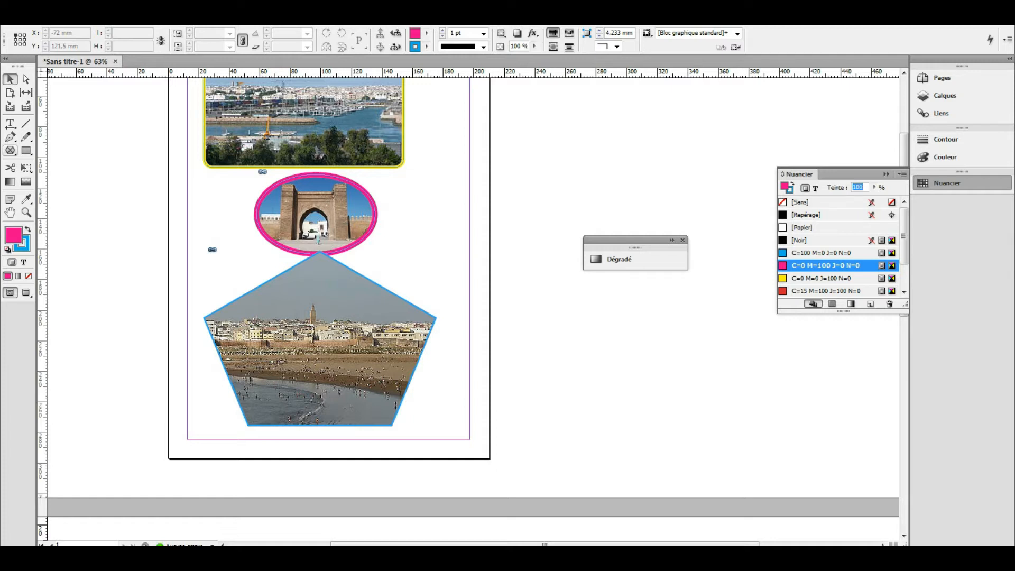
- Scroll down past the pentagon photo page to reach the next spread
scroll(319, 338, down, 5)
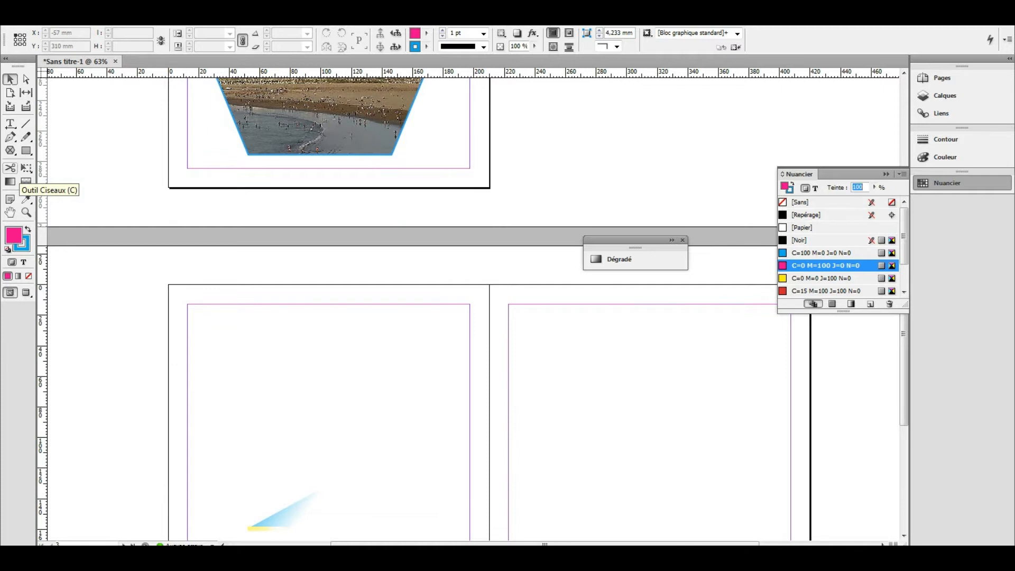
- Delete the stray gradient-filled frame so both pages of the new spread are empty
click(26, 150)
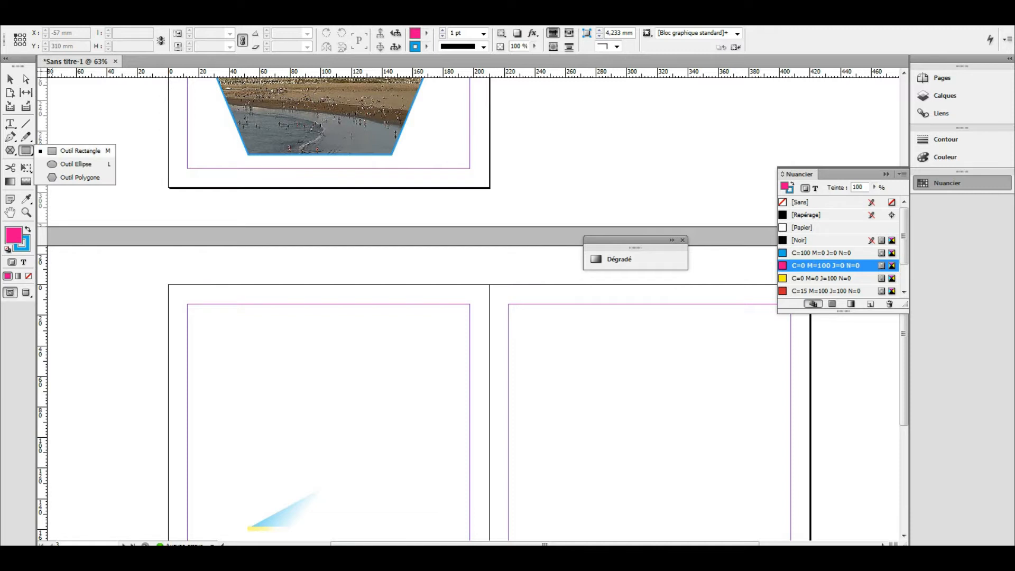
click(69, 150)
scroll(366, 378, down, 2)
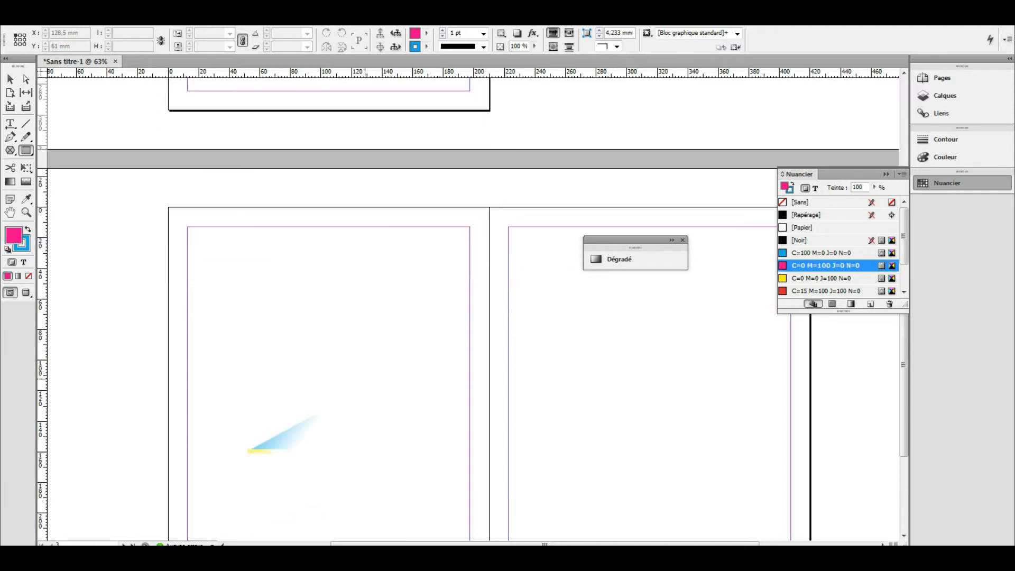
scroll(365, 379, down, 1)
click(10, 79)
click(291, 403)
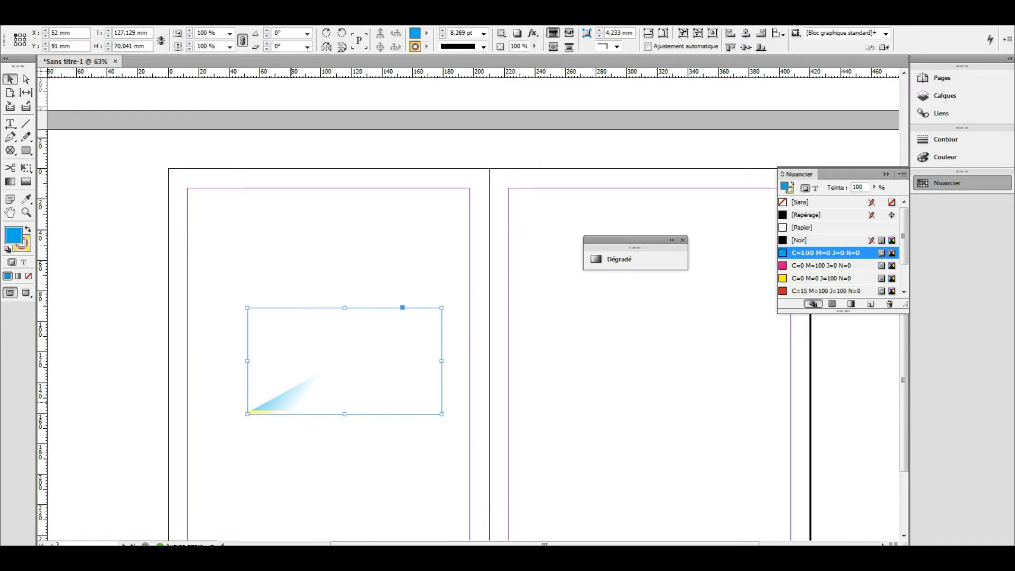
key(Delete)
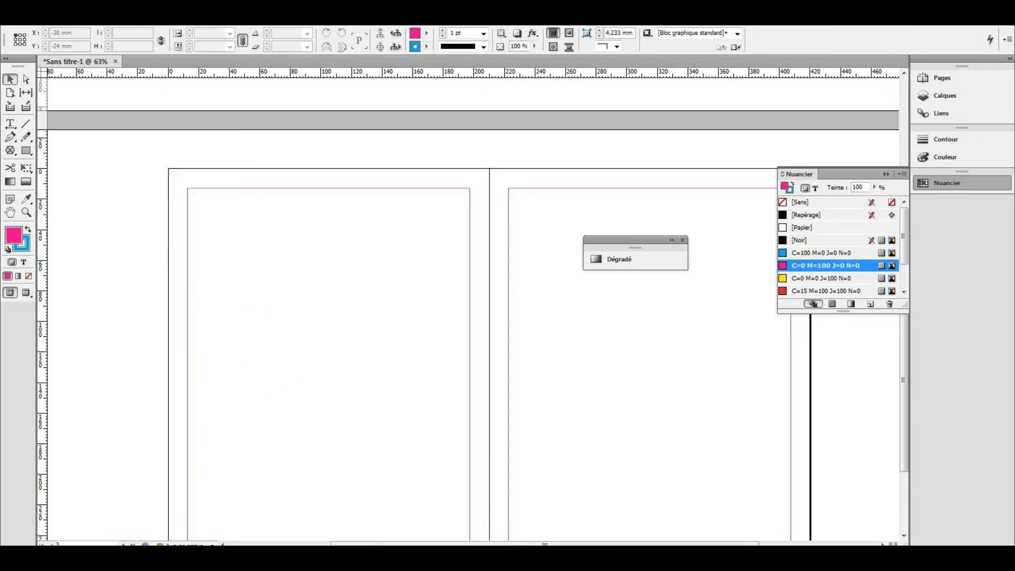
click(26, 150)
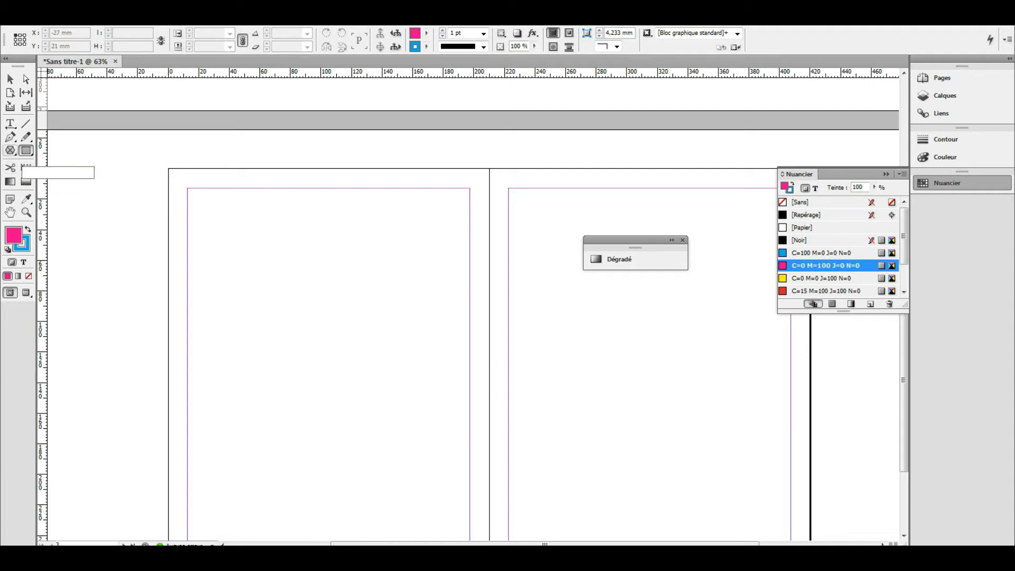
- Draw a wide rectangle across the left page and give it a green fill from the Color Picker
drag(213, 268, 426, 357)
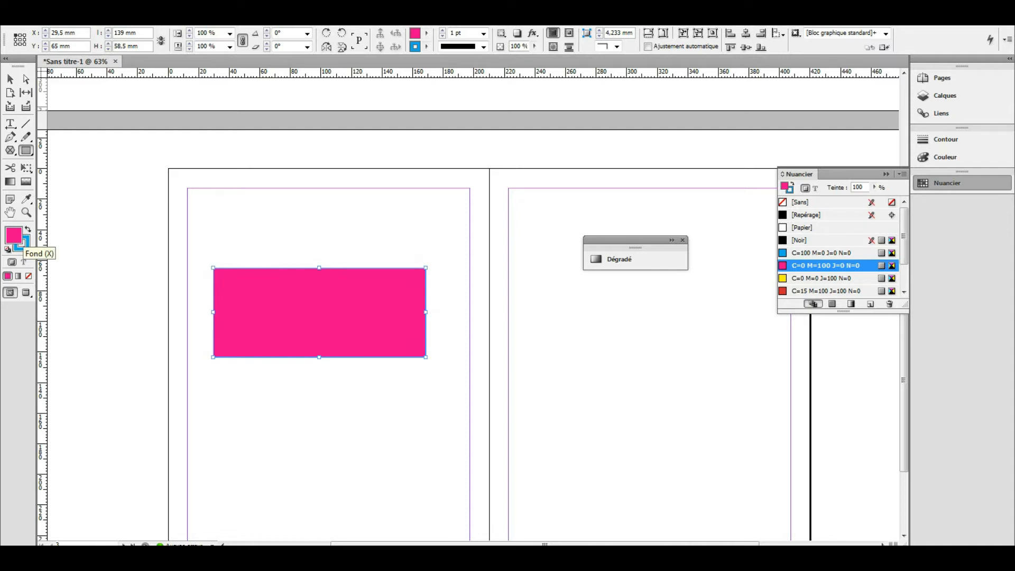
double_click(13, 234)
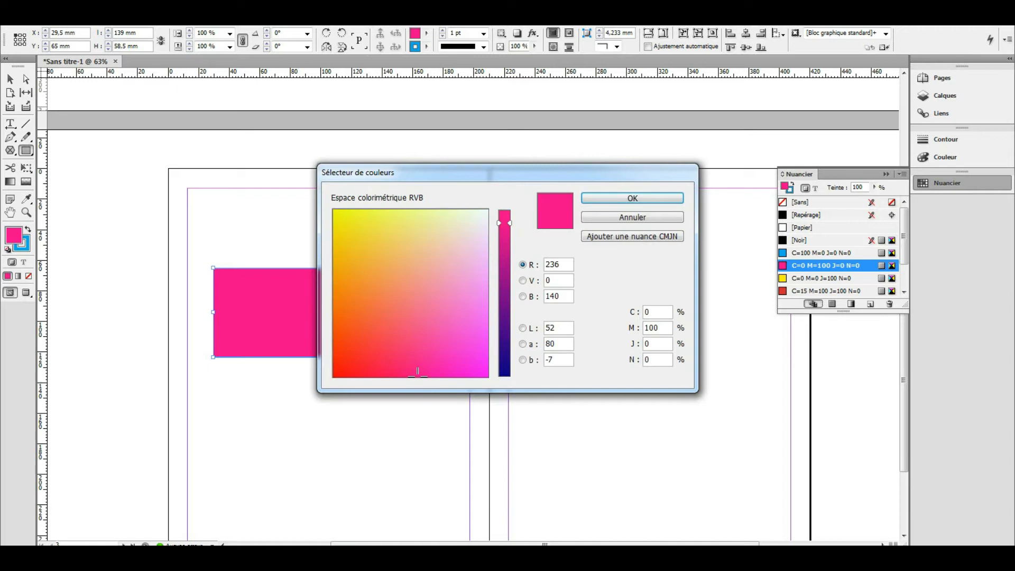
click(460, 255)
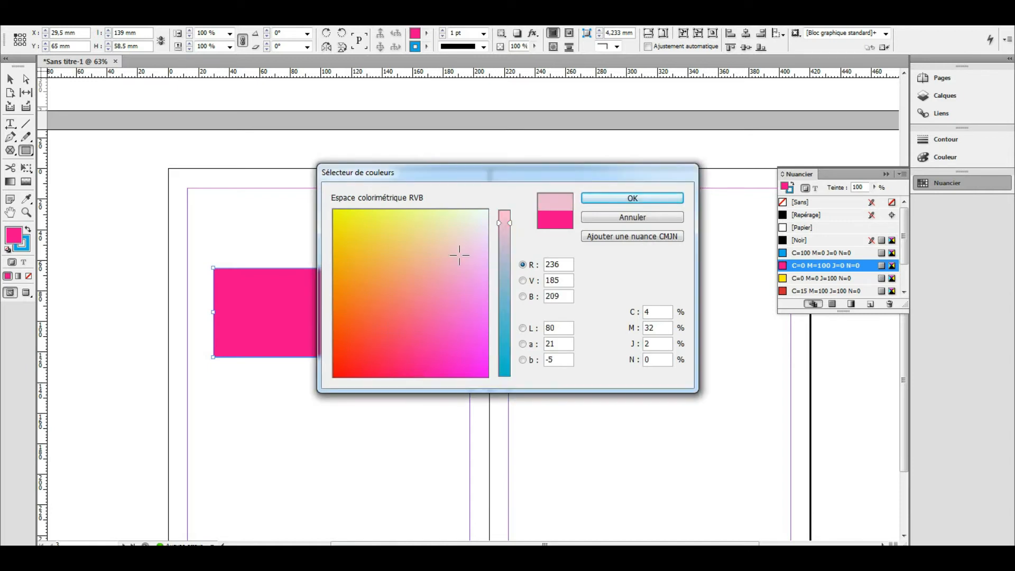
mouse_move(460, 255)
mouse_down()
mouse_move(435, 227)
mouse_move(394, 225)
mouse_up()
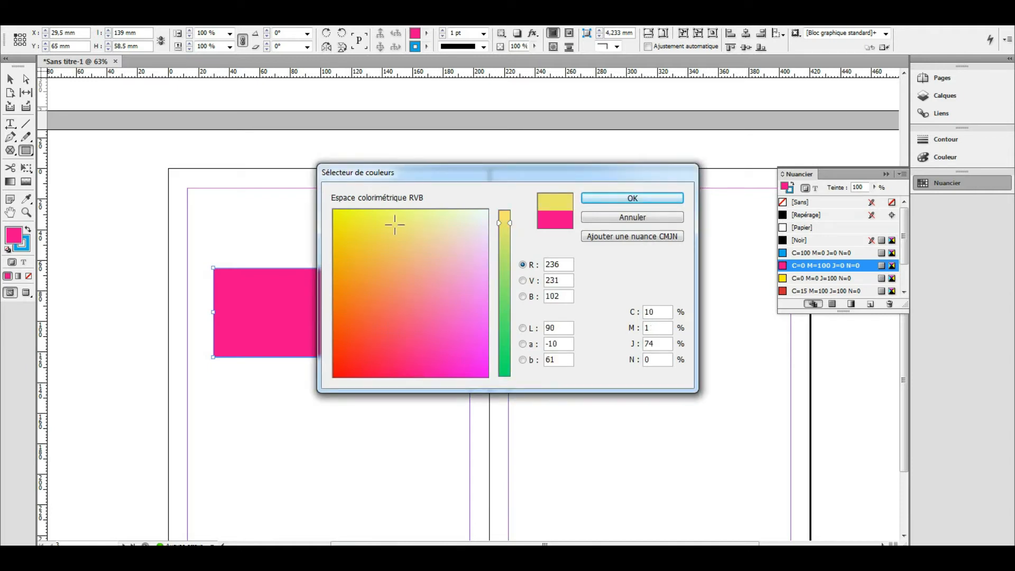
drag(505, 223, 505, 303)
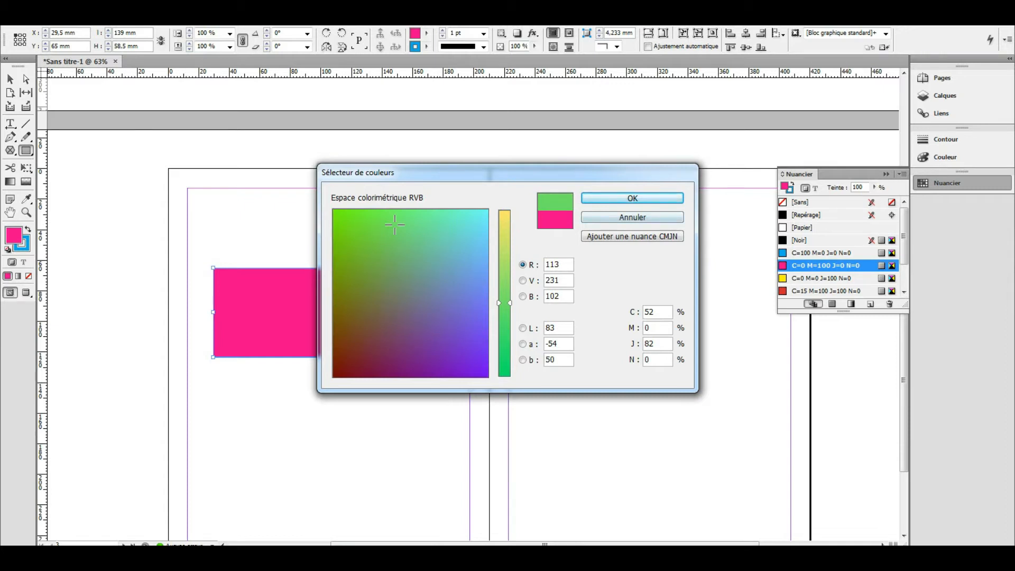
click(633, 198)
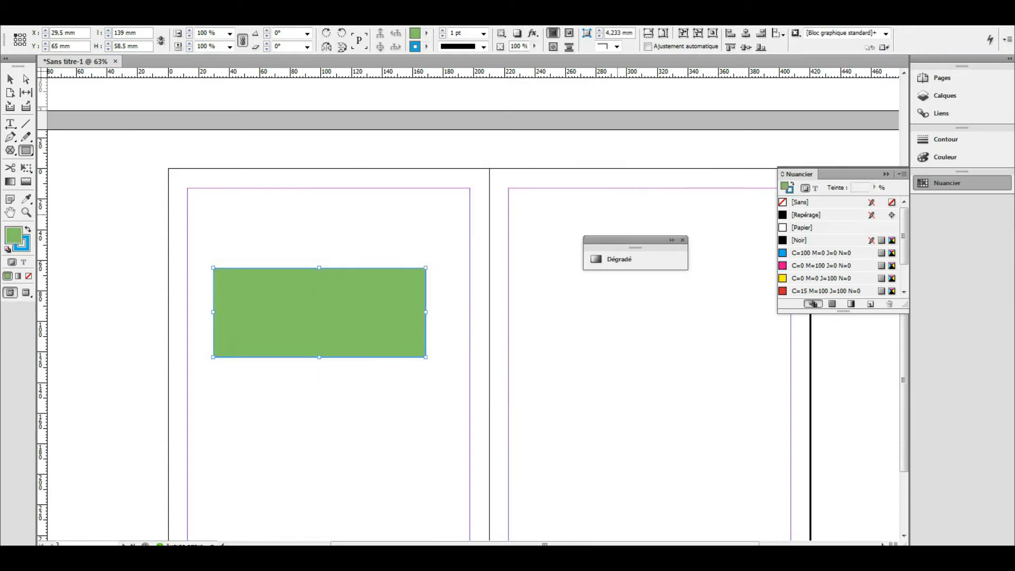
key(v)
- Raise the green rectangle's stroke weight to 4 pt
click(443, 30)
click(443, 30)
click(443, 30)
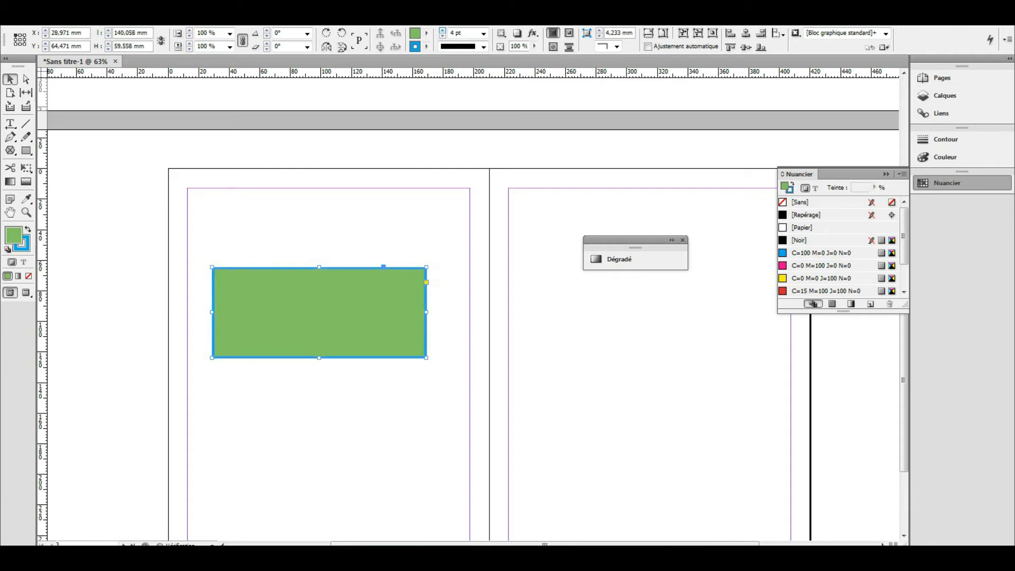
click(426, 46)
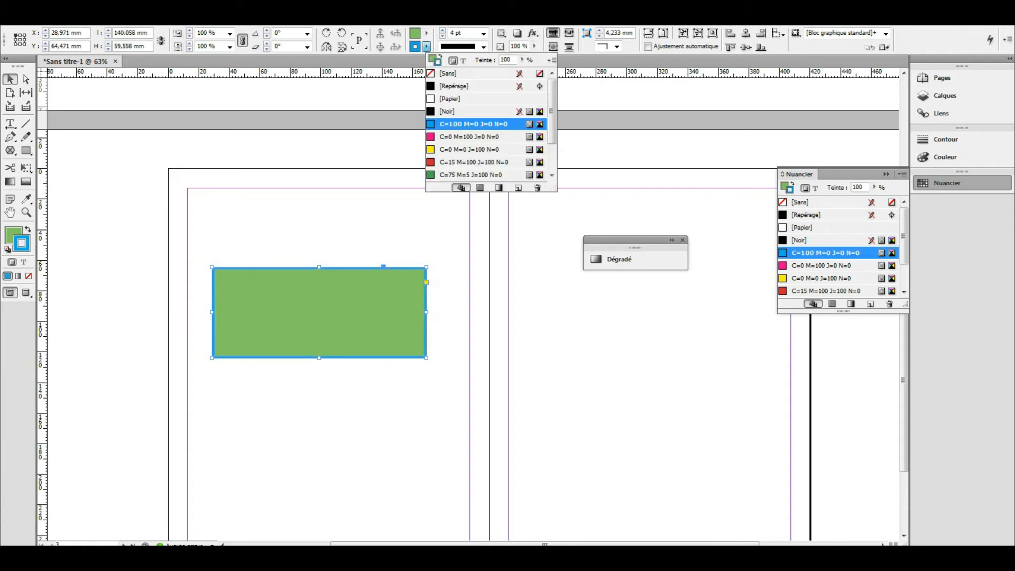
key(Escape)
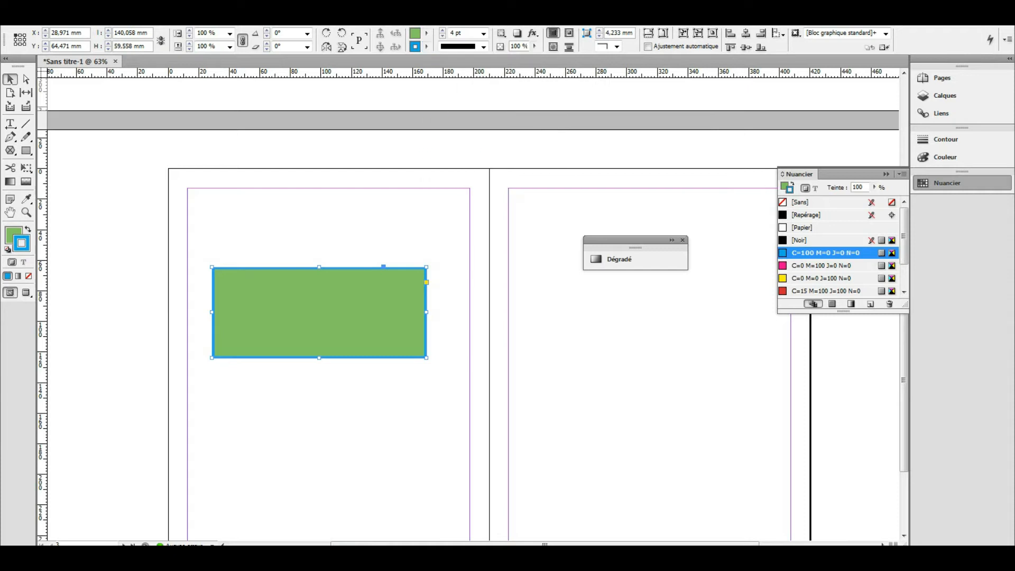
- Change the rectangle's stroke to a purplish magenta and thicken it to 6 pt
double_click(21, 243)
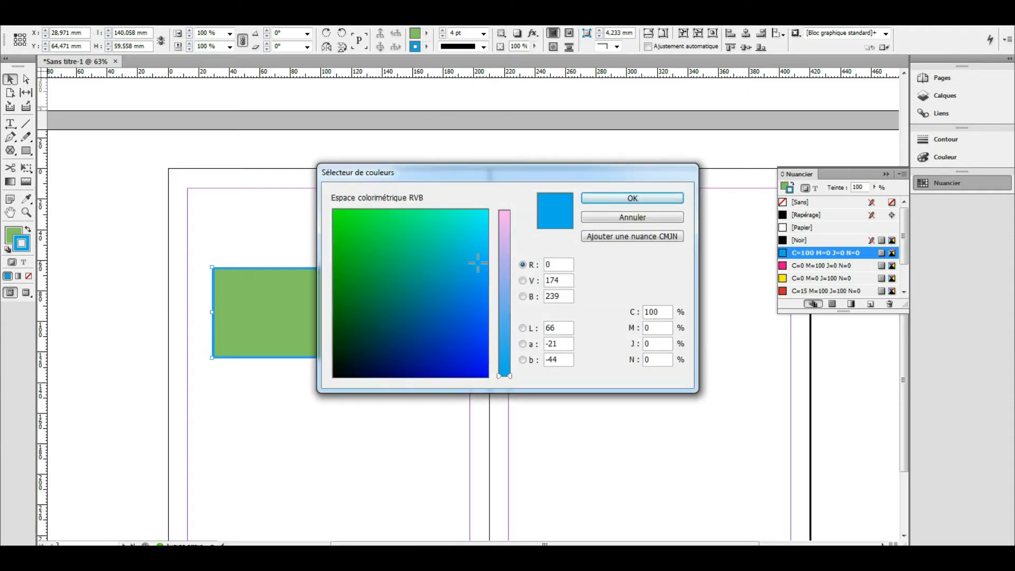
drag(478, 262, 468, 328)
click(505, 241)
click(632, 198)
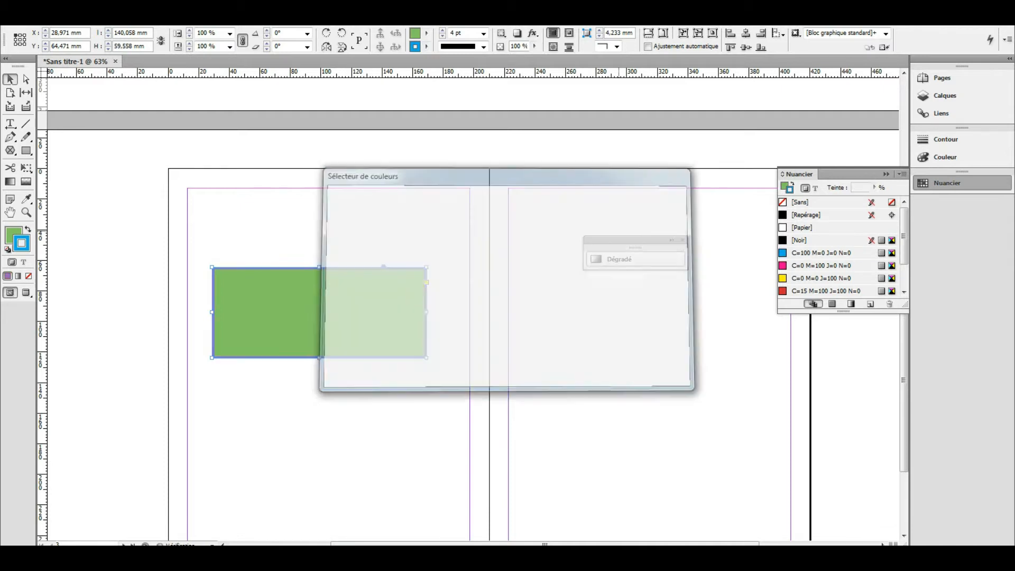
click(442, 30)
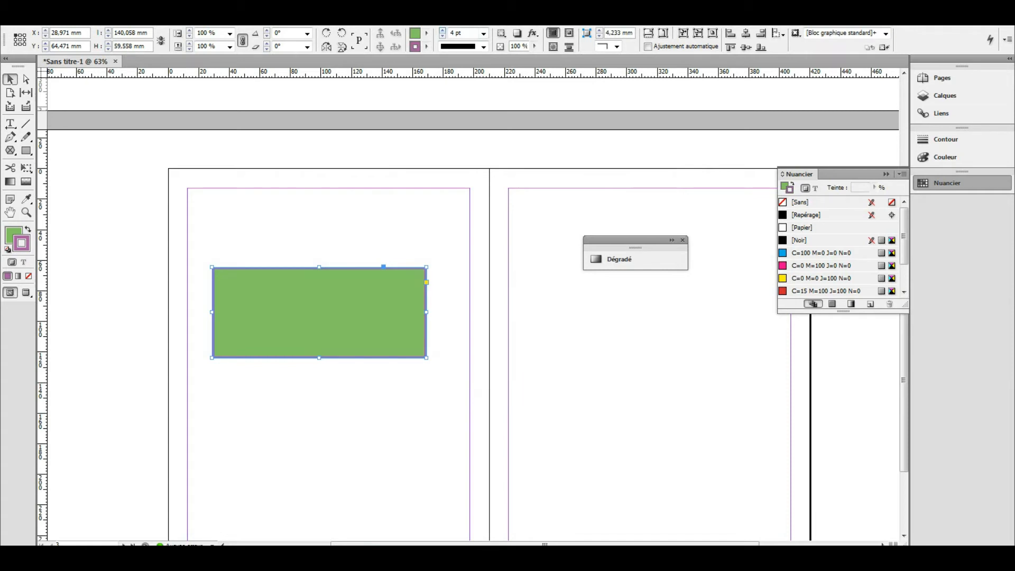
click(442, 30)
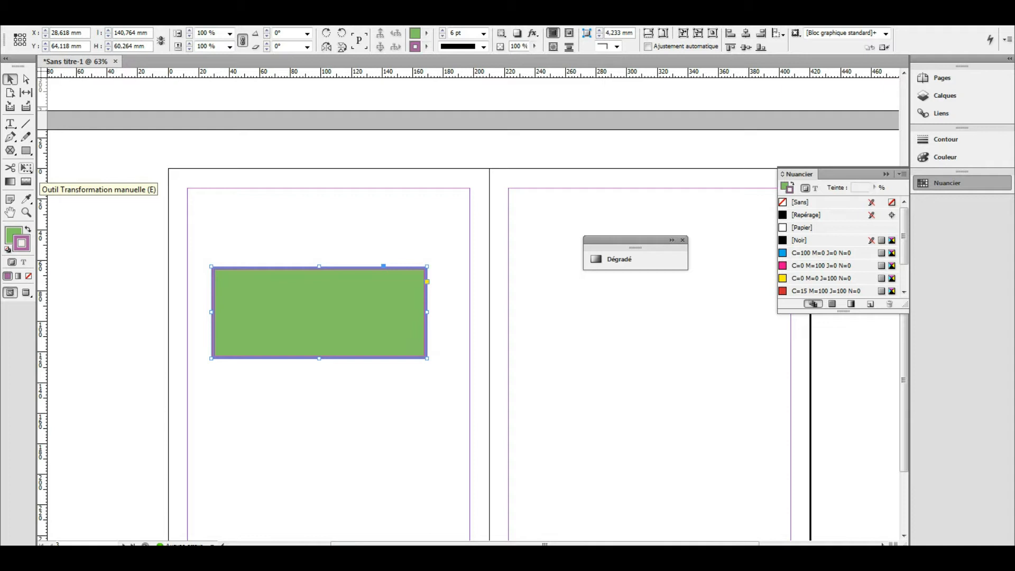
- Reshape the green rectangle with Free Transform by dragging its top, side and bottom edges
click(26, 168)
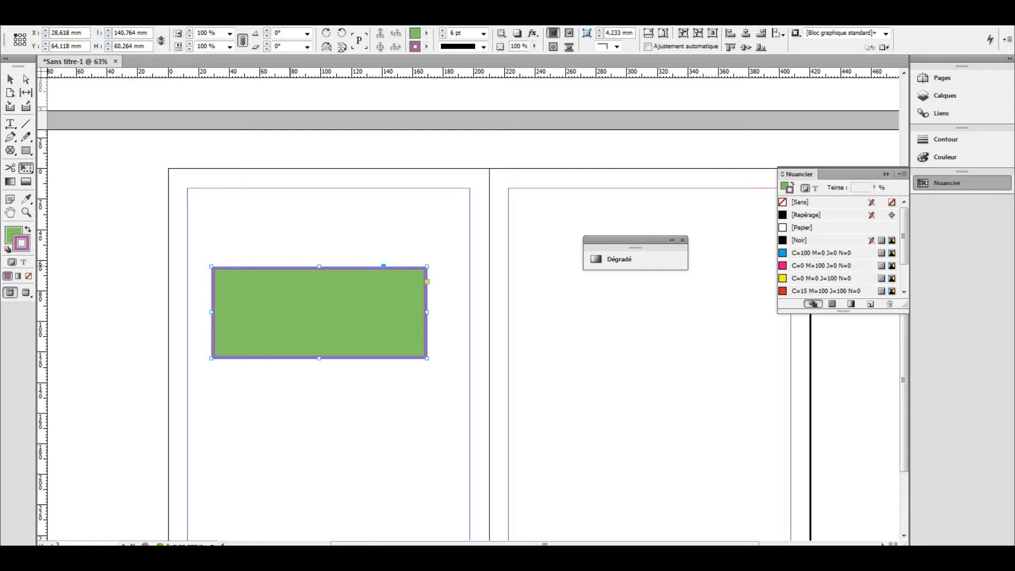
drag(319, 267, 319, 255)
drag(427, 307, 443, 306)
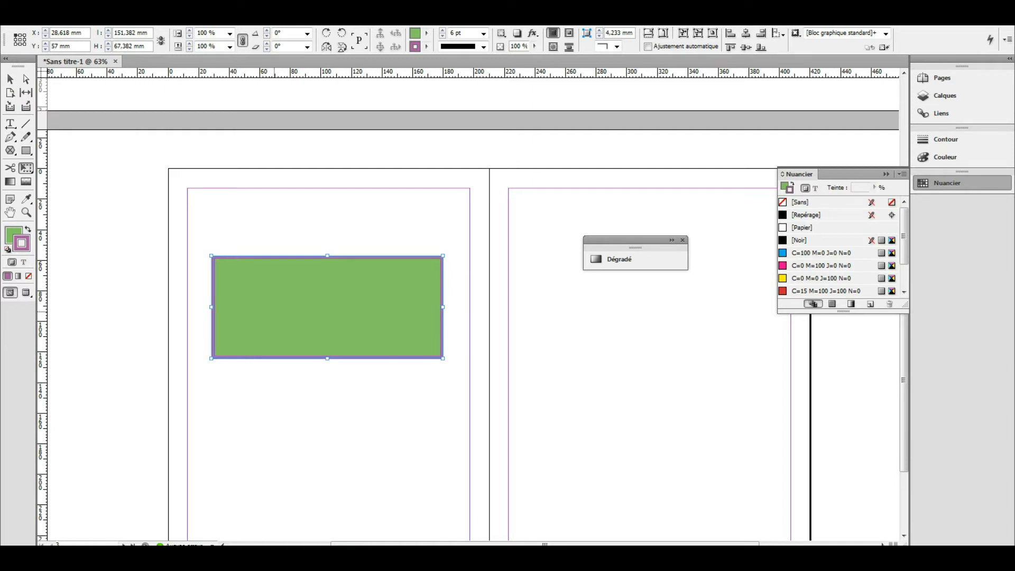
drag(212, 307, 203, 307)
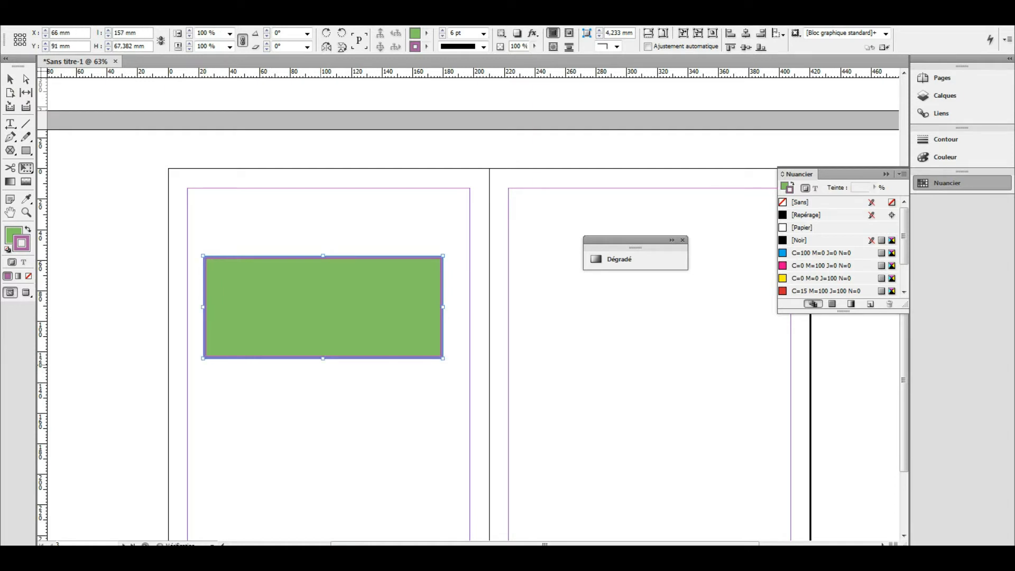
drag(323, 359, 323, 347)
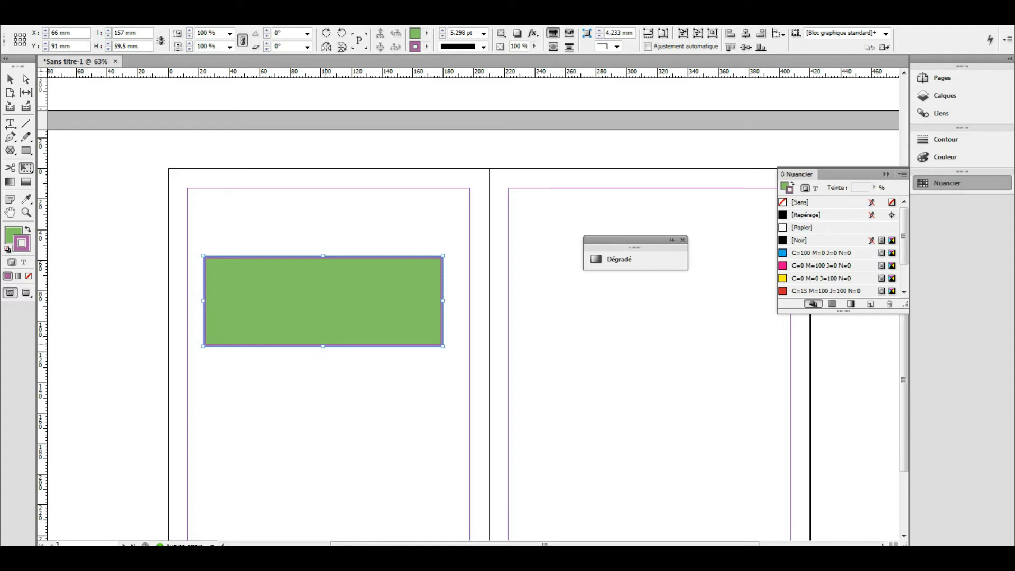
drag(443, 256, 432, 264)
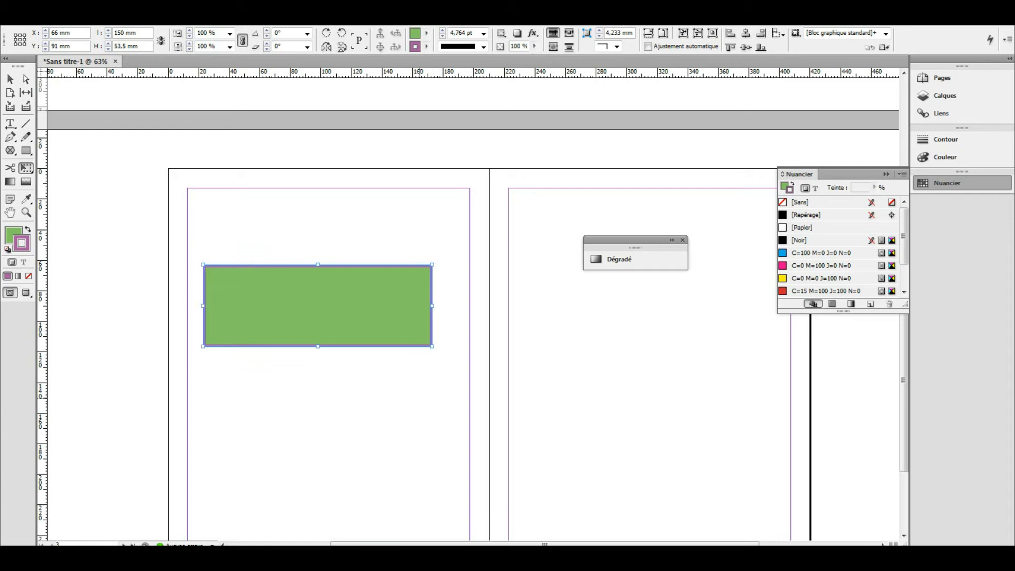
key(v)
click(289, 240)
- Raise the rectangle's top edge until it measures 150 mm by 66 mm
click(27, 169)
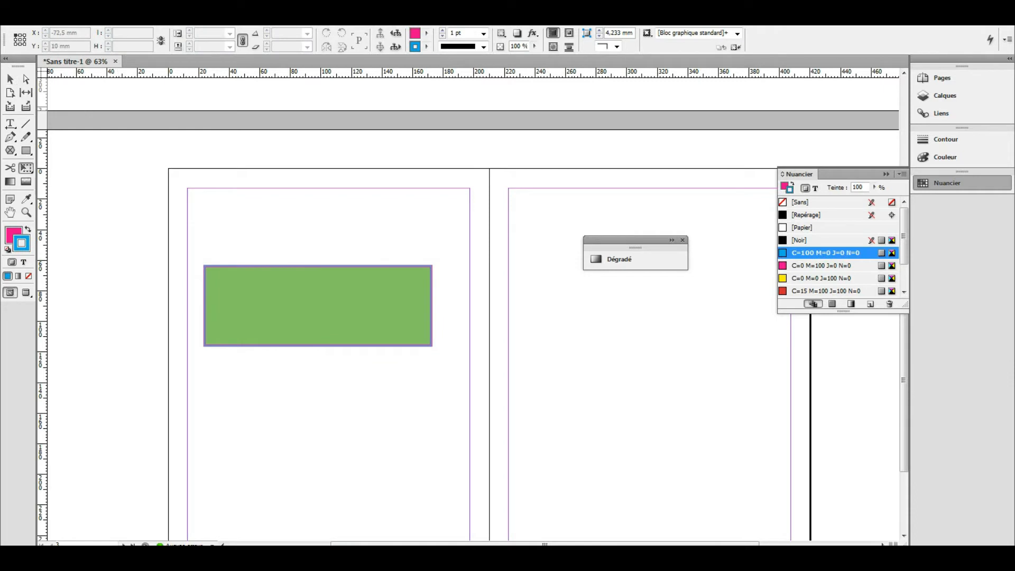
click(307, 266)
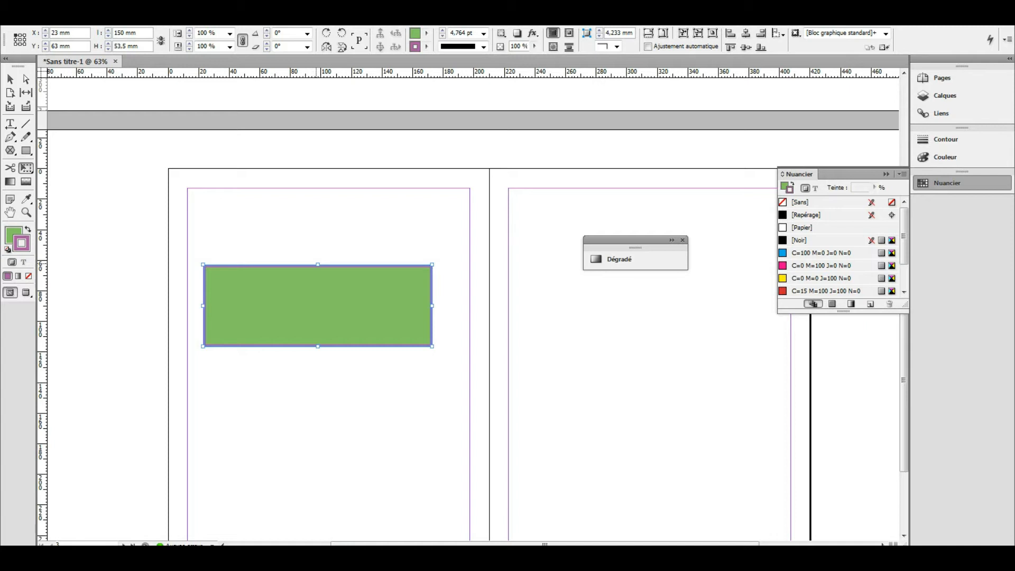
drag(318, 264, 317, 253)
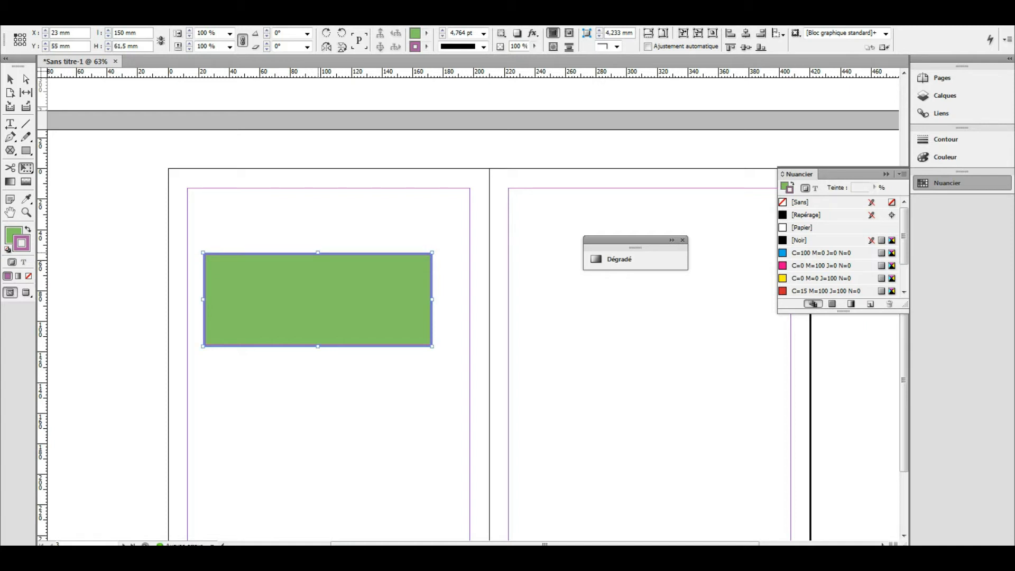
drag(317, 253, 318, 246)
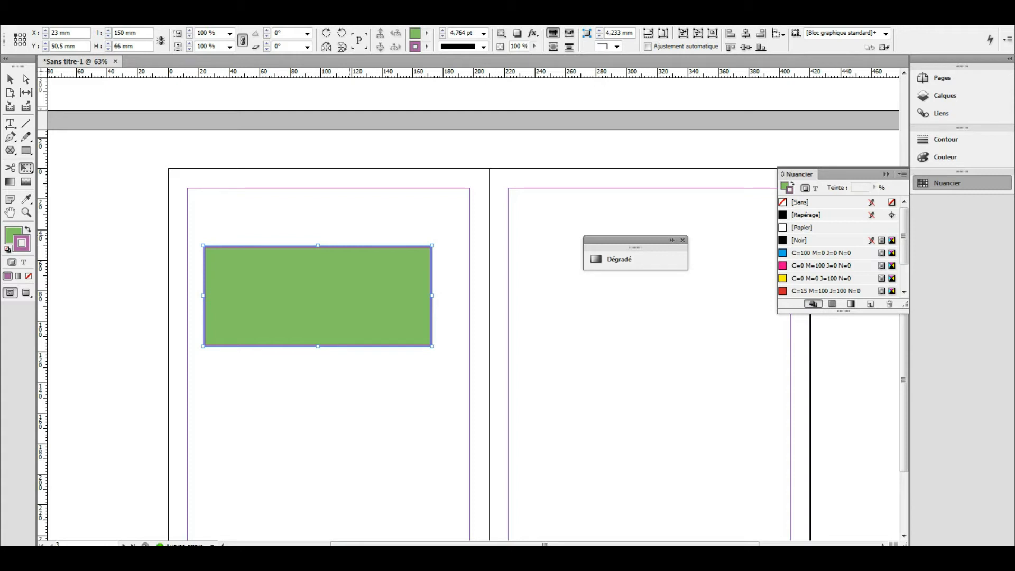
- Cut the green rectangle diagonally from its top edge to the bottom-right corner with Scissors
click(9, 79)
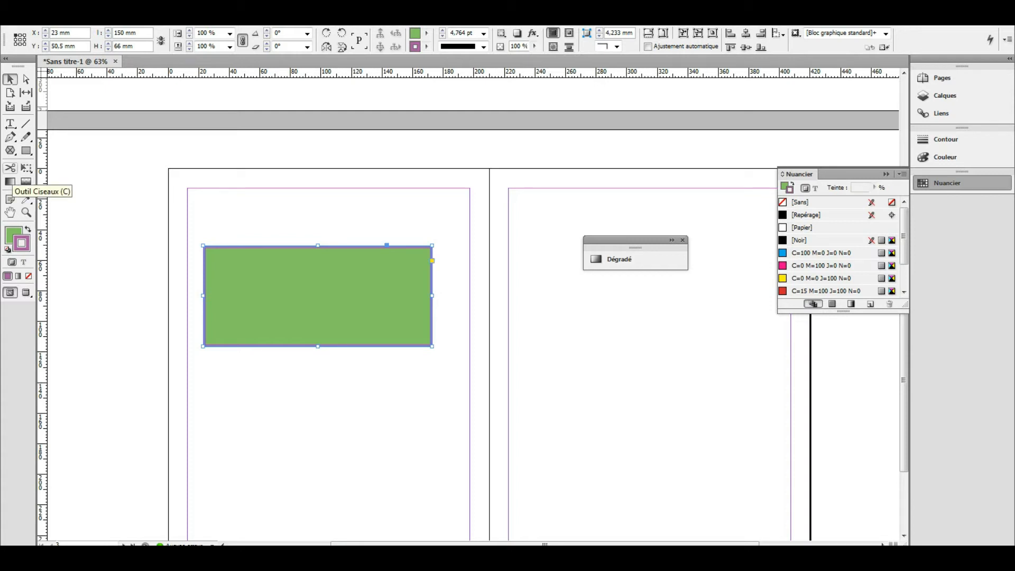
click(9, 168)
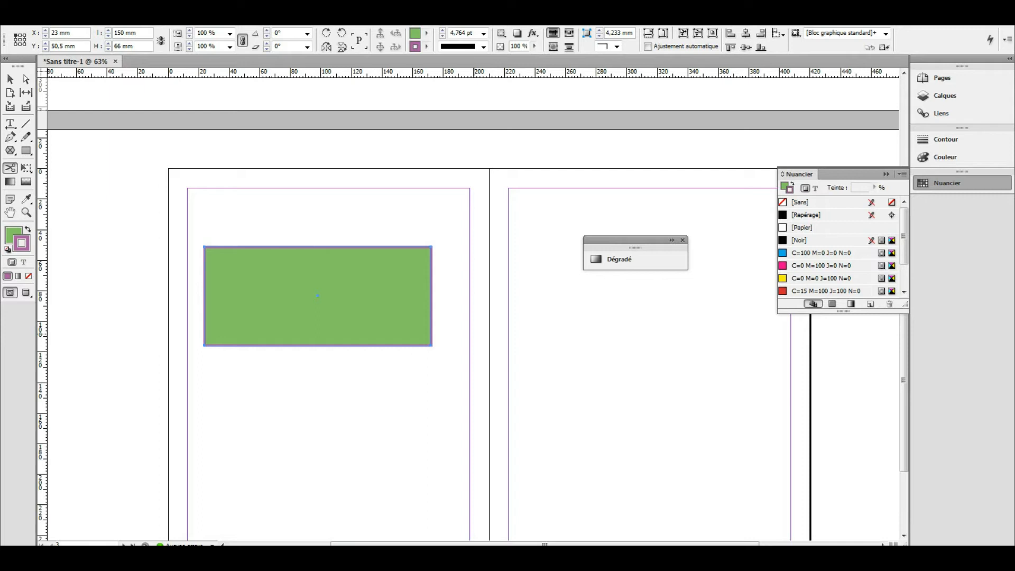
click(315, 246)
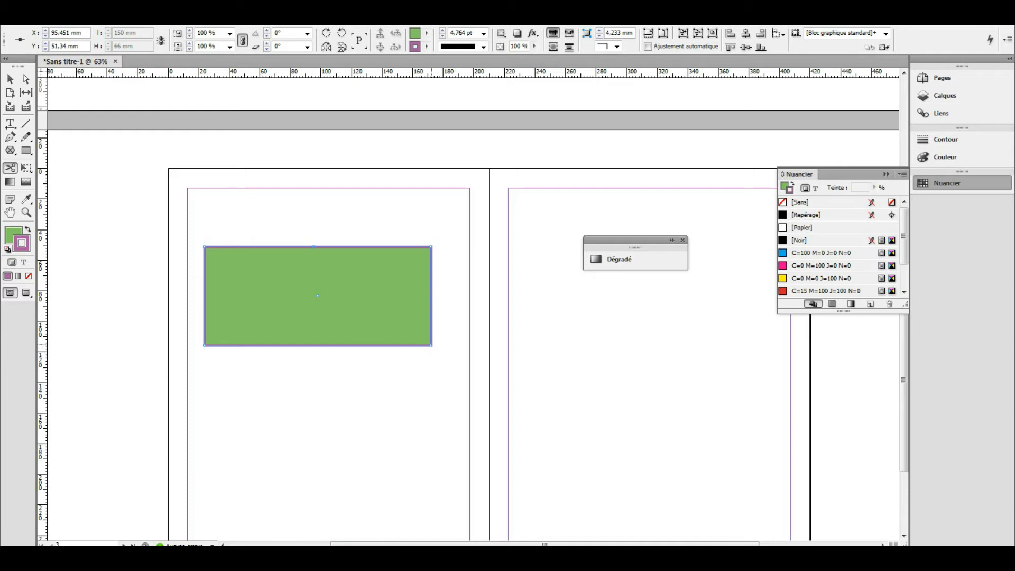
click(431, 345)
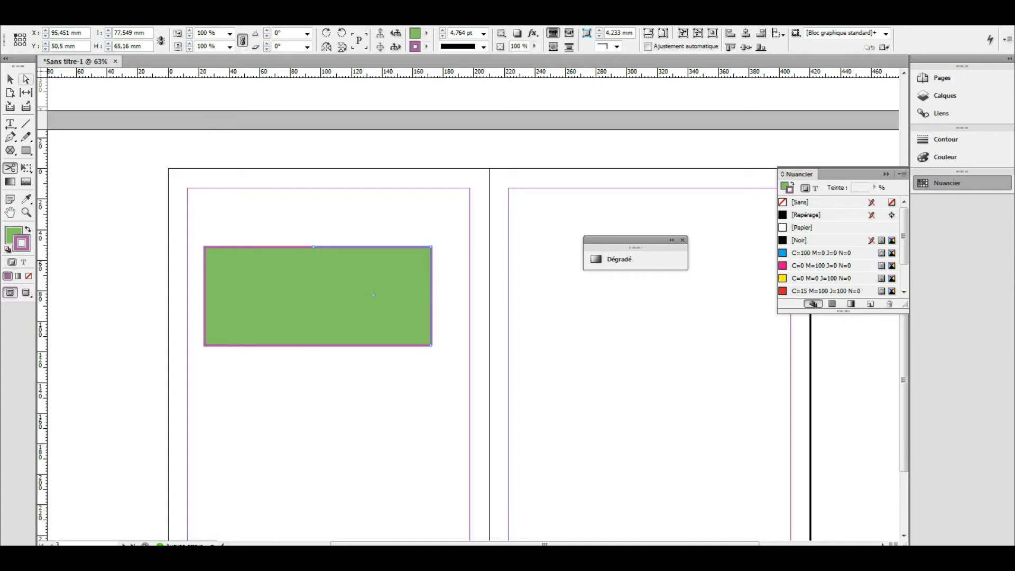
- Shift the triangular piece up and right, away from the rest, then cut the lower piece's top edge
click(10, 80)
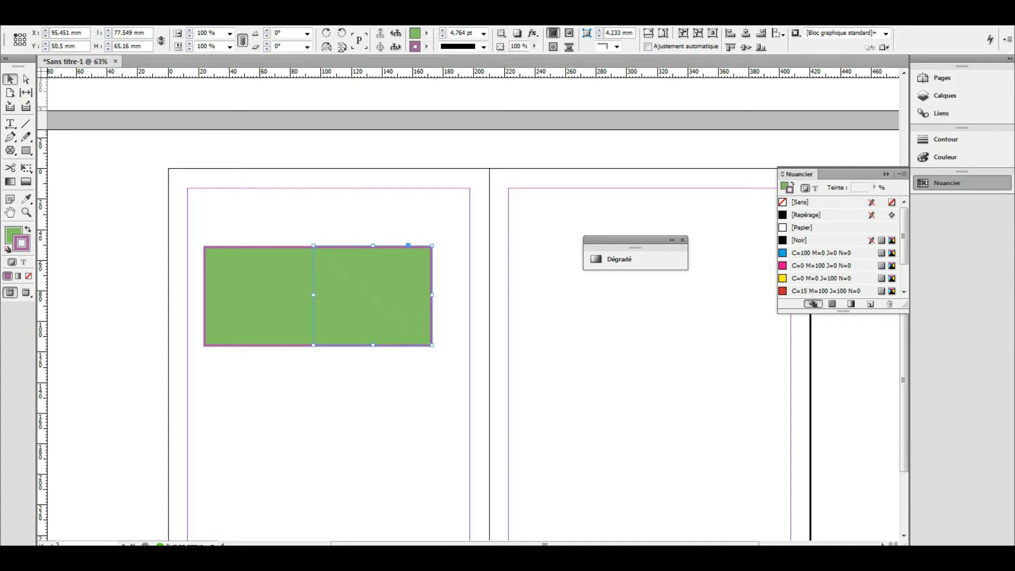
drag(317, 296, 307, 347)
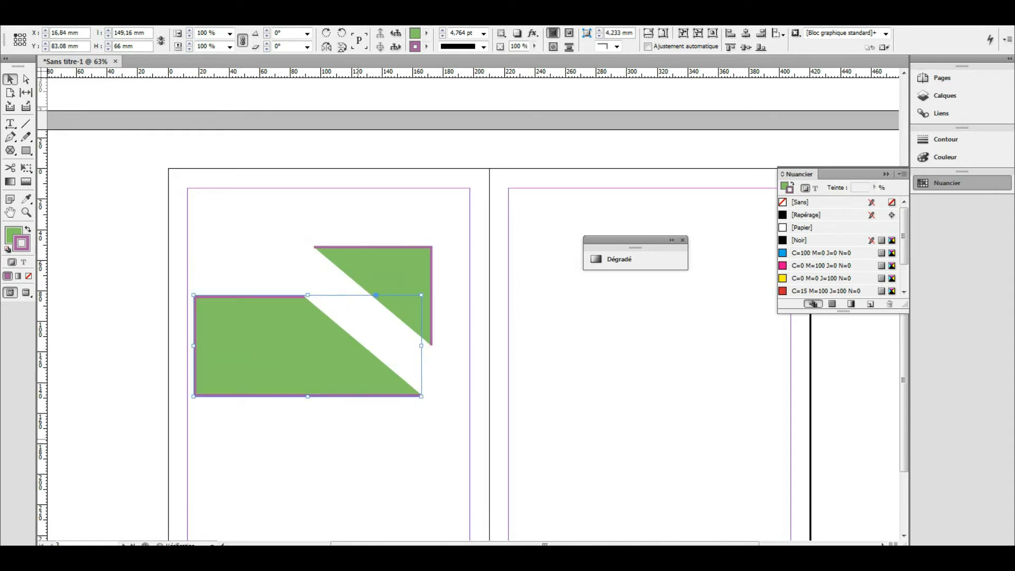
click(415, 493)
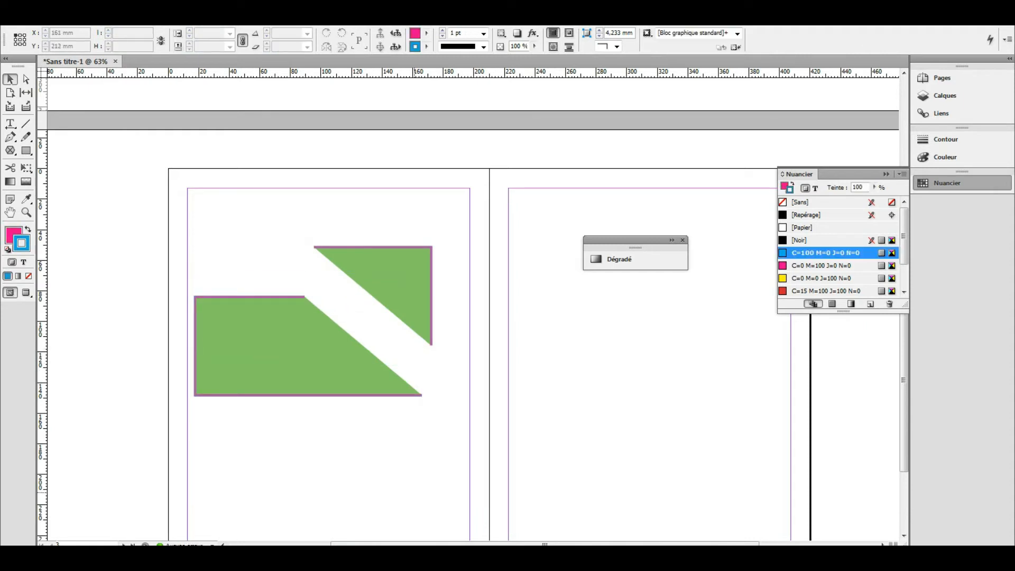
drag(361, 264, 354, 259)
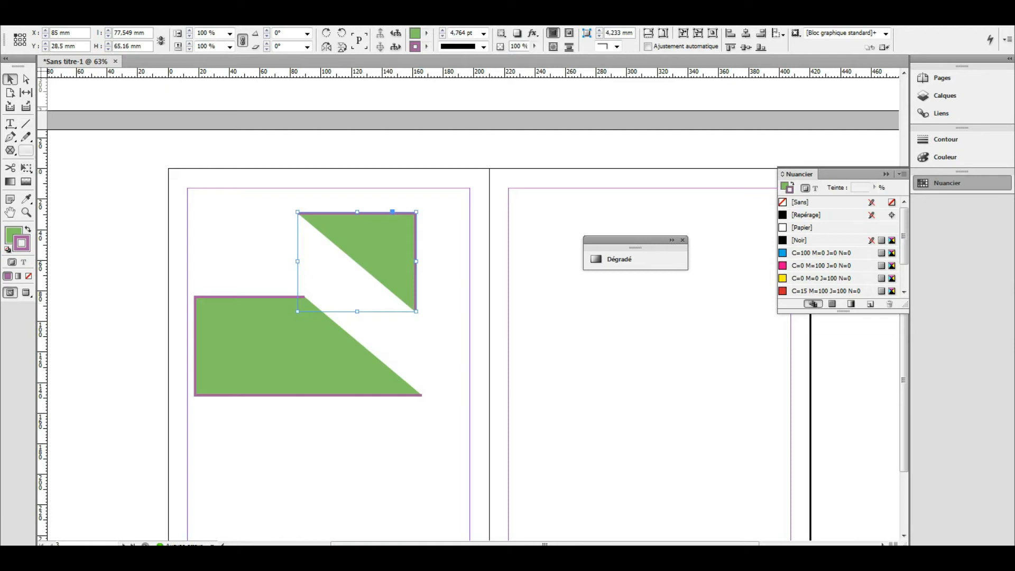
click(10, 168)
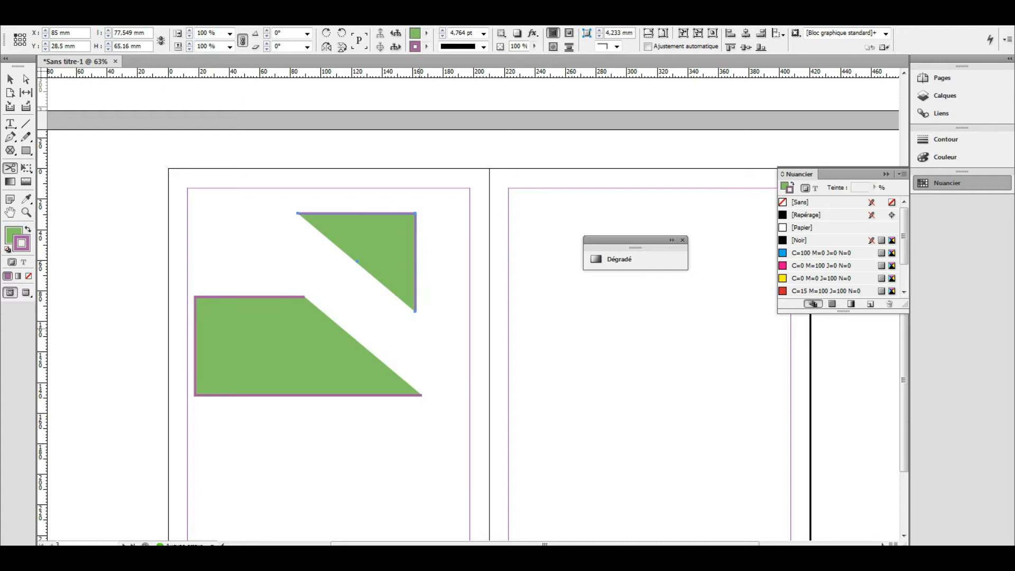
click(10, 79)
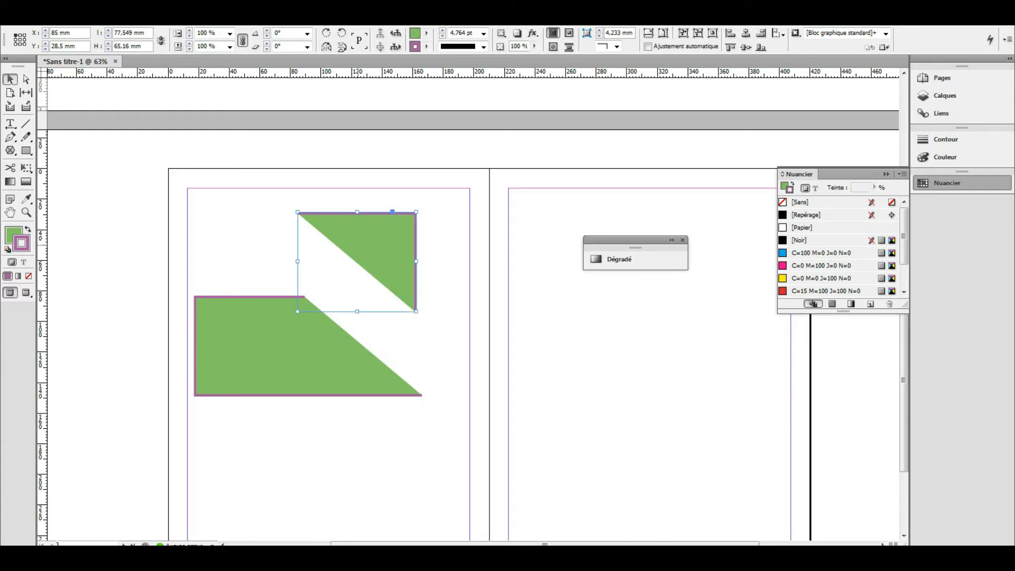
drag(391, 244, 401, 235)
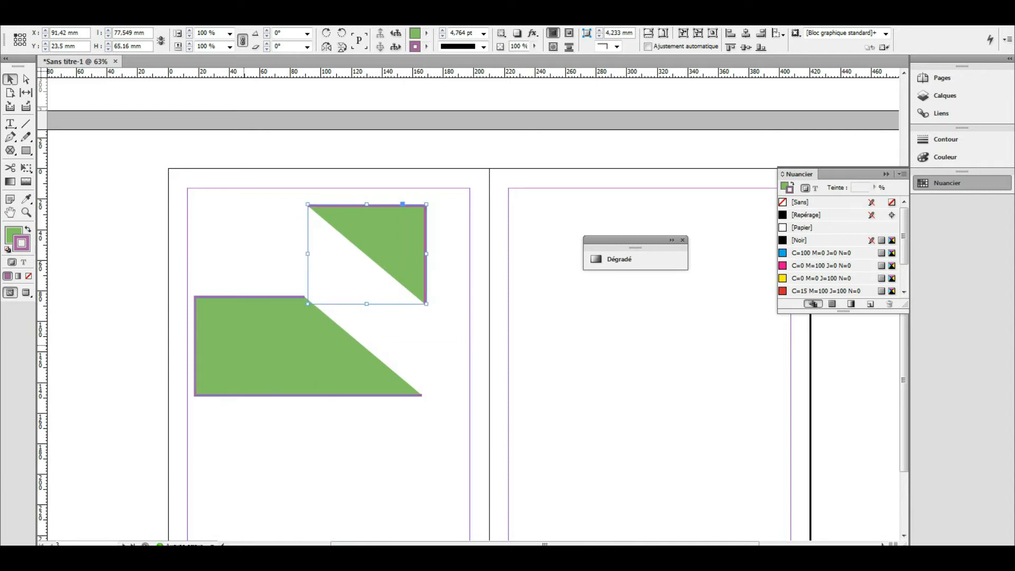
key(c)
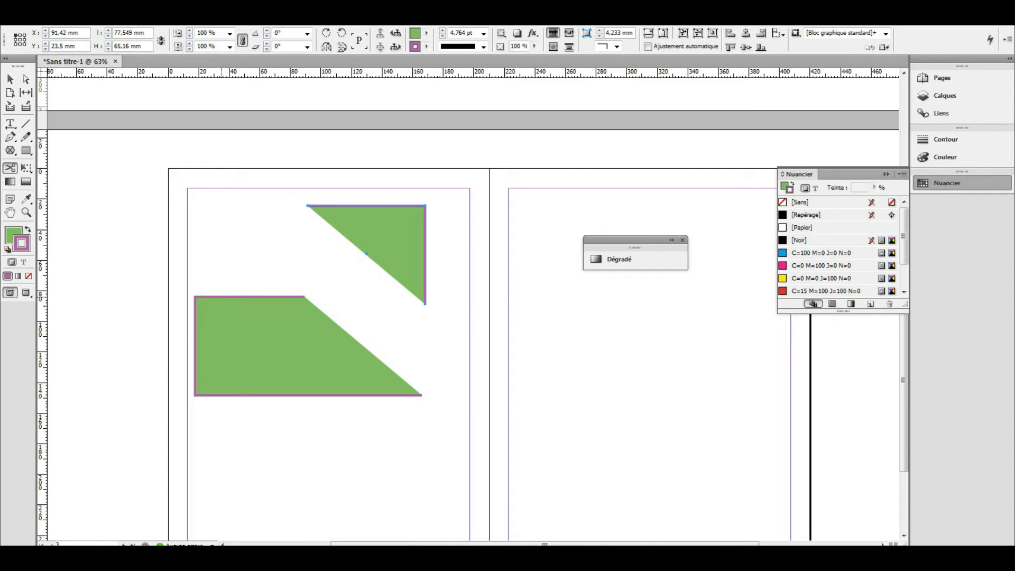
click(222, 297)
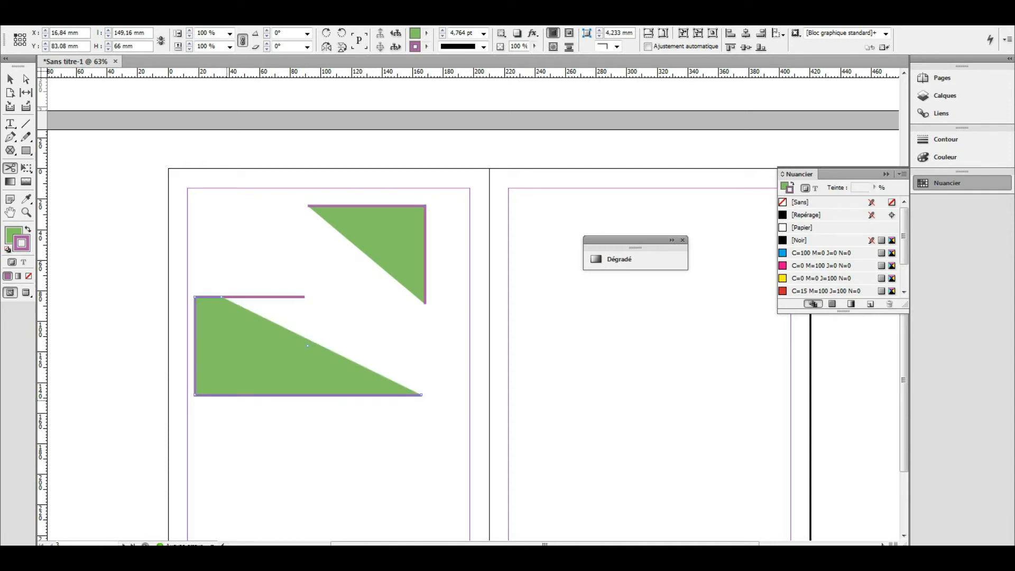
- Cut the lower piece's bottom edge to split off a narrow green trapezoid
click(230, 395)
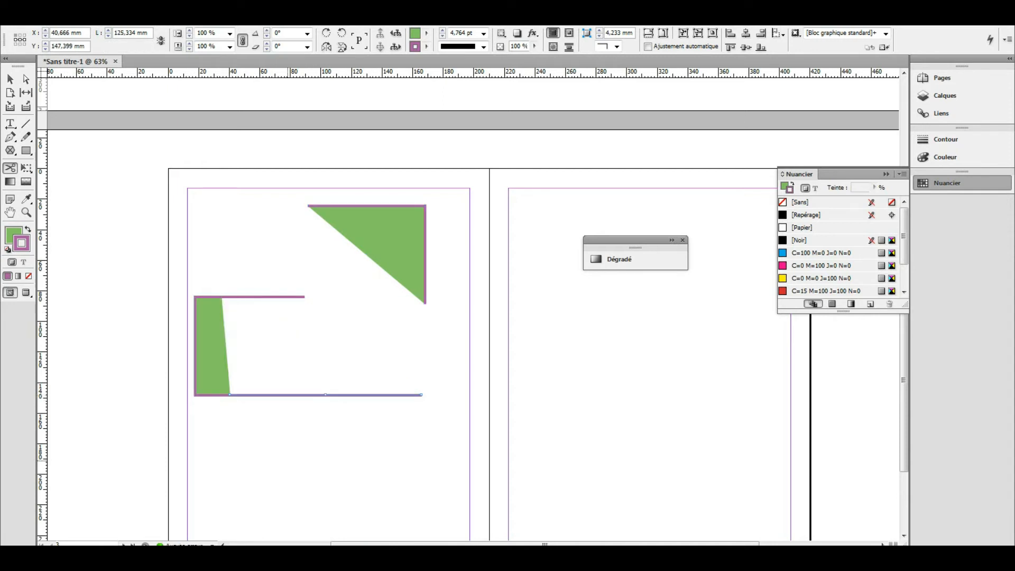
key(v)
drag(209, 348, 232, 444)
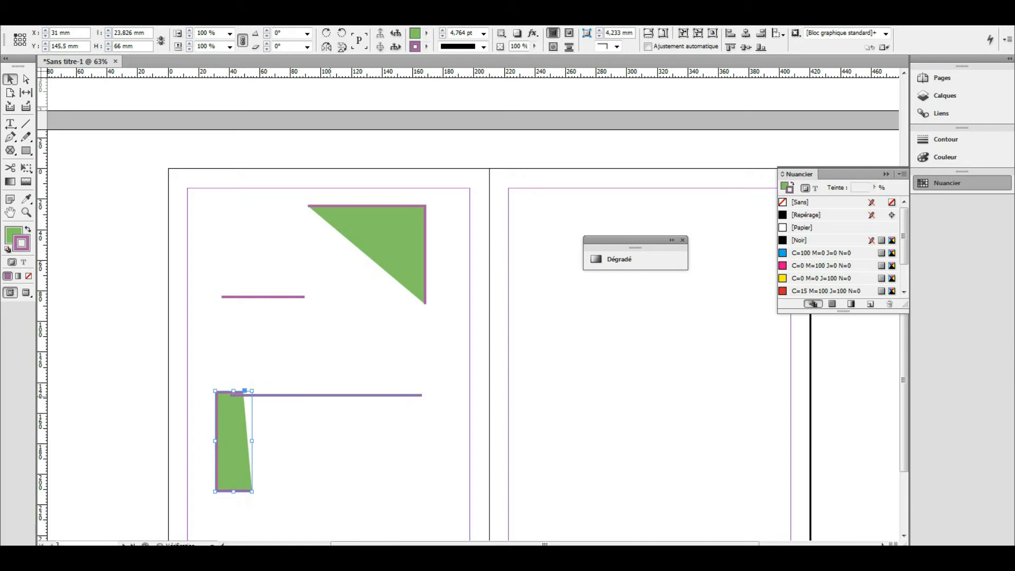
- Delete the two leftover purple stroke lines and move the trapezoid up beside the triangle
click(332, 395)
drag(331, 395, 327, 375)
drag(263, 296, 272, 284)
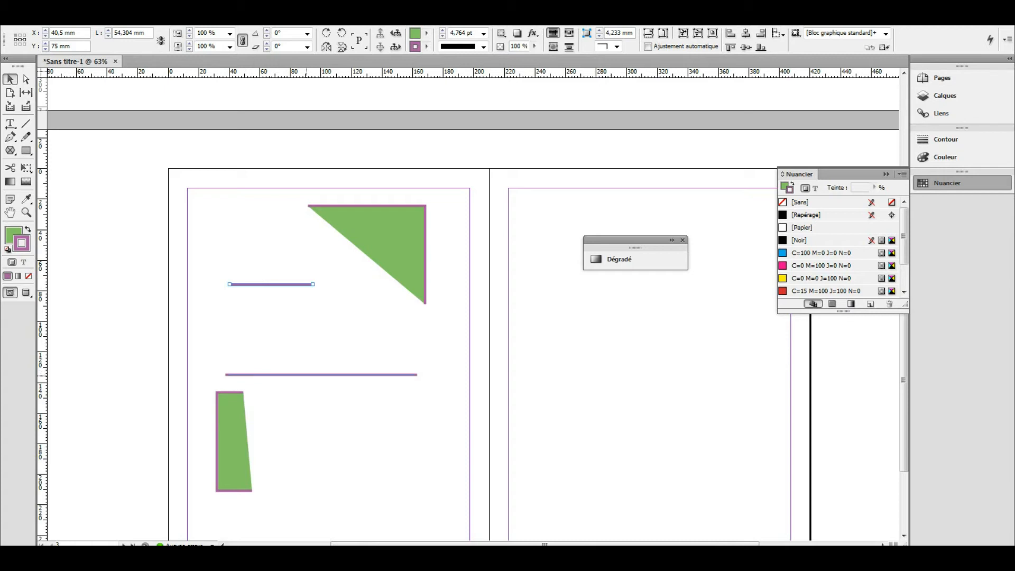
key(Delete)
click(357, 375)
key(Delete)
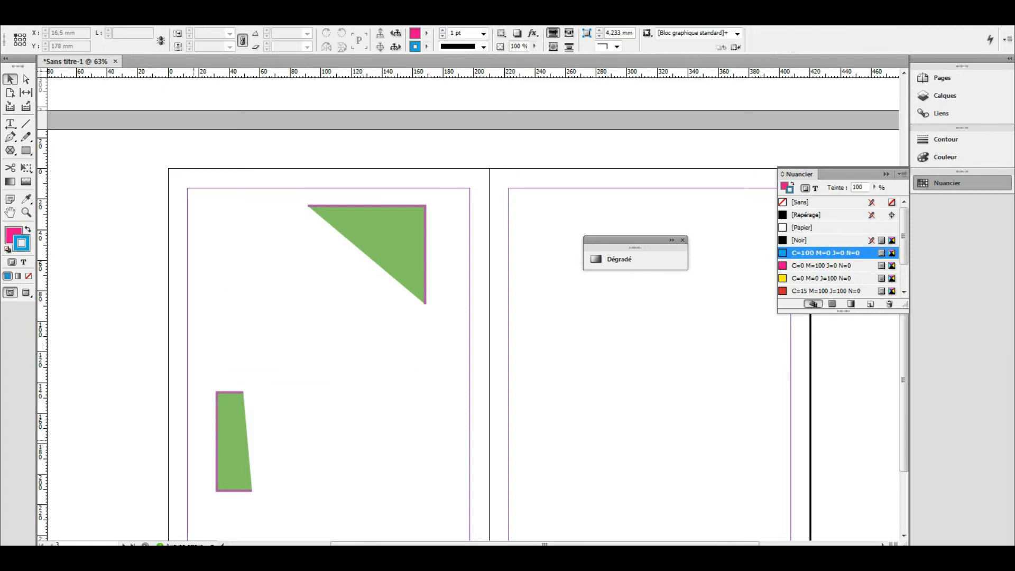
mouse_move(233, 442)
mouse_down()
mouse_move(251, 300)
mouse_move(246, 284)
mouse_move(228, 293)
mouse_up()
- Butt the trapezoid against the triangle so they form one green block with a white wedge notch
click(277, 313)
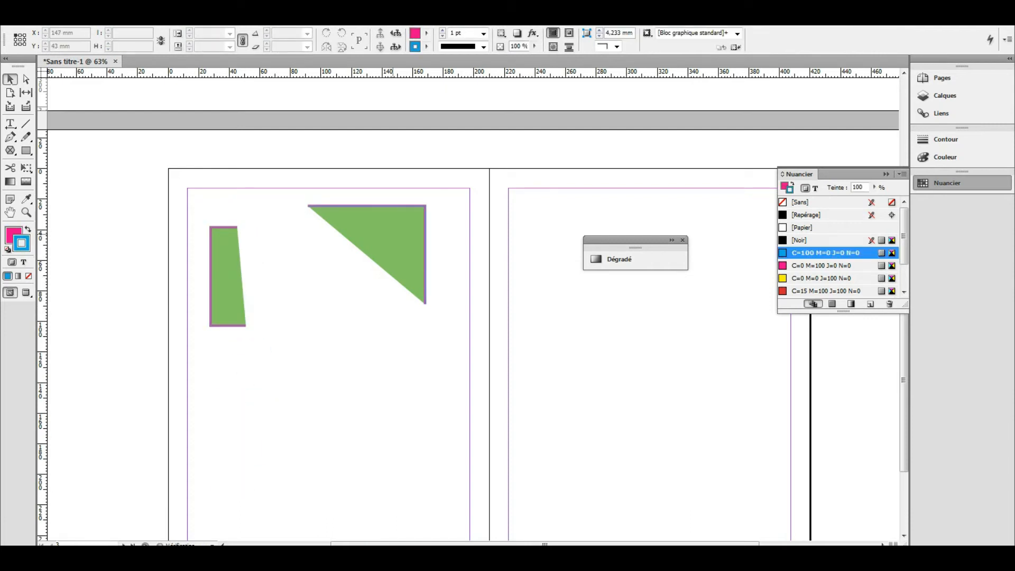
drag(394, 234, 399, 256)
click(370, 361)
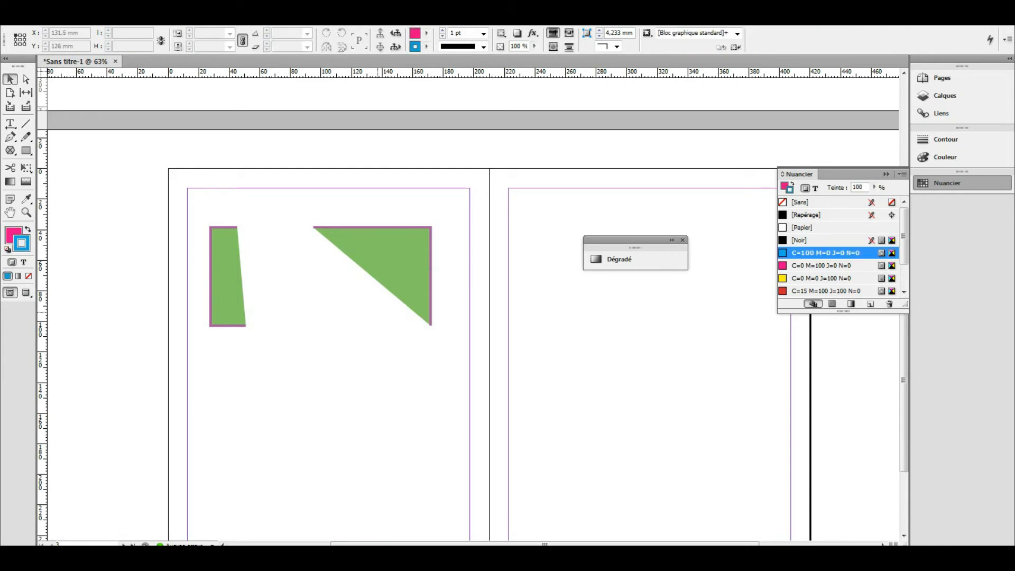
click(379, 259)
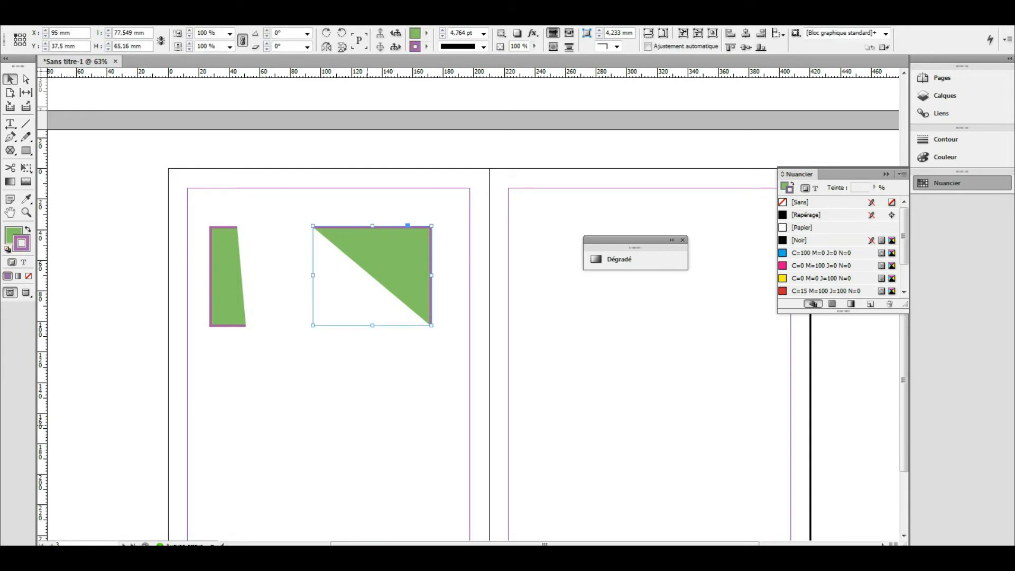
drag(228, 276, 295, 276)
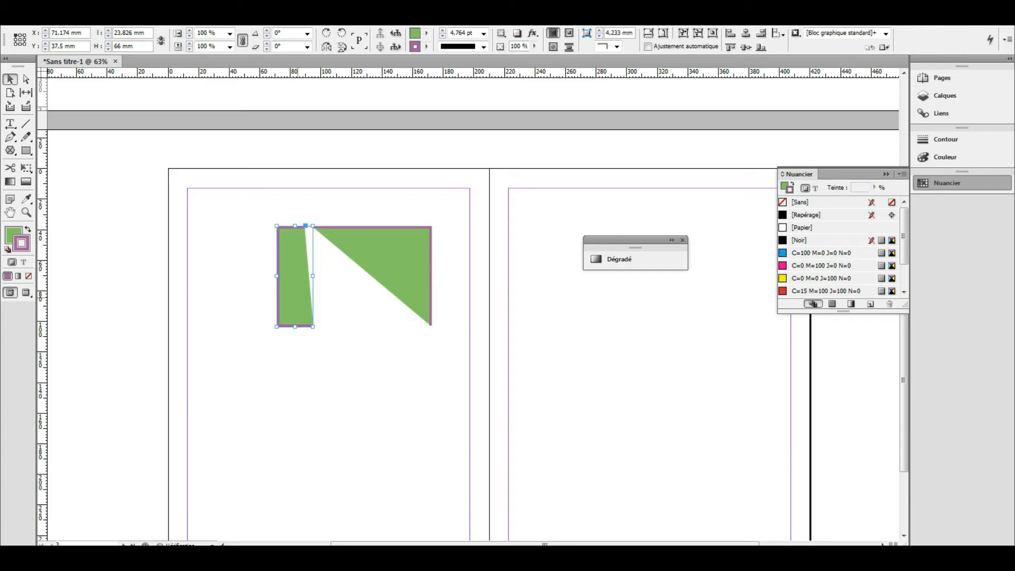
click(348, 356)
drag(382, 278, 361, 278)
click(340, 385)
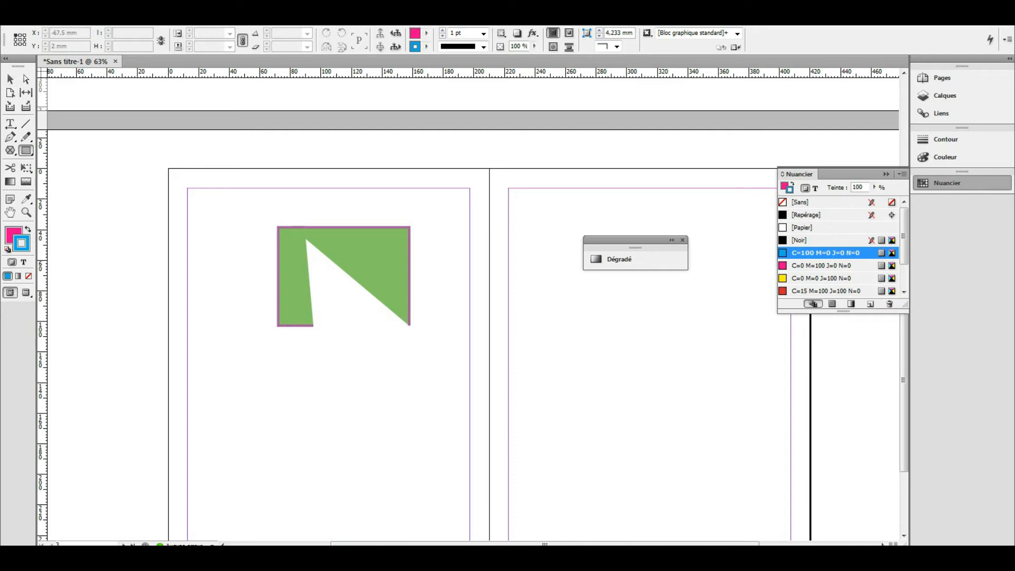
click(26, 150)
- Draw an ellipse below the notched green block and set its outline to 3 pt
click(76, 164)
scroll(370, 317, down, 3)
drag(228, 311, 389, 453)
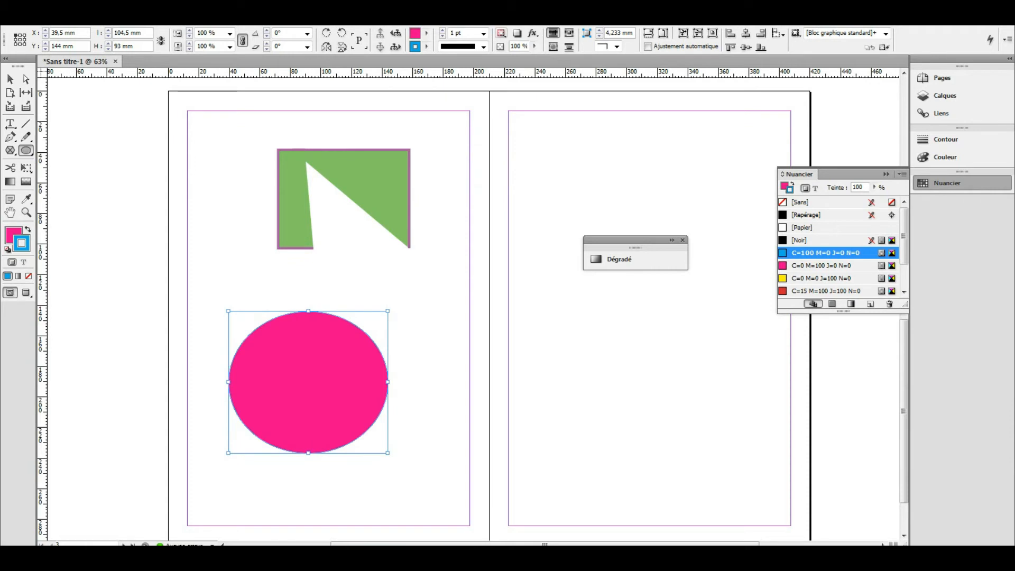
click(442, 30)
click(443, 30)
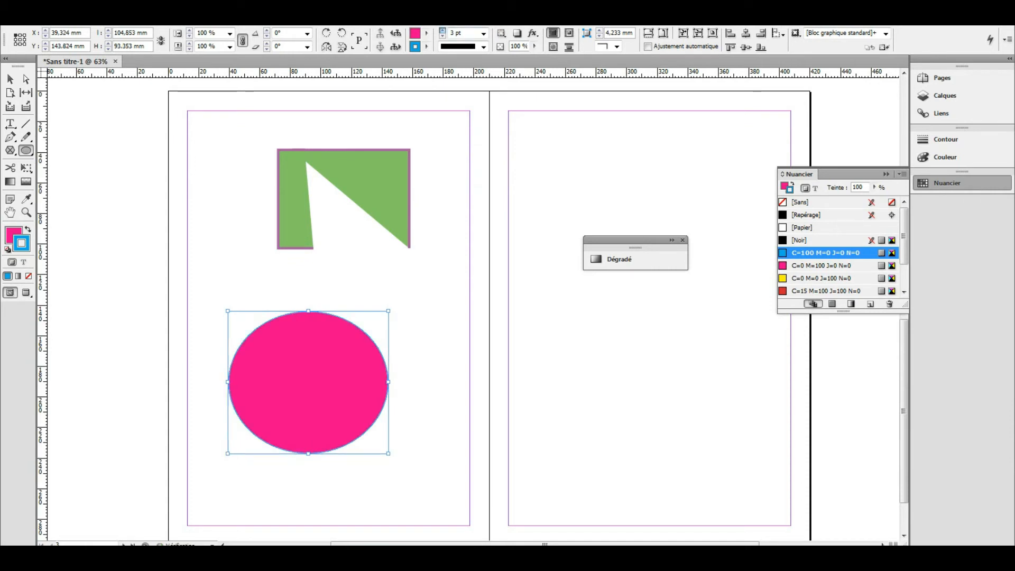
- Cut the ellipse's path at its top anchor with the Scissors tool
key(v)
click(413, 295)
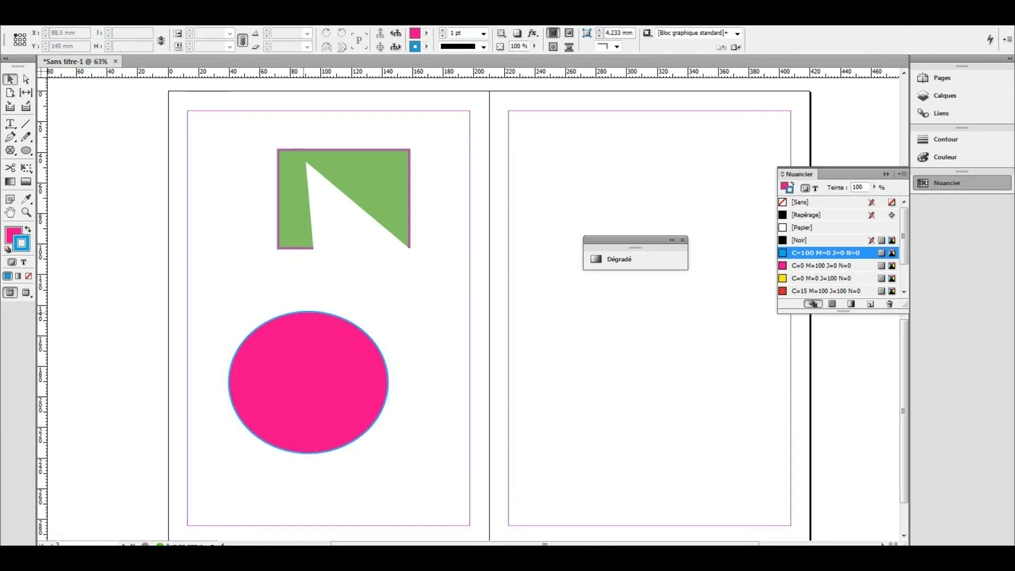
key(c)
click(310, 312)
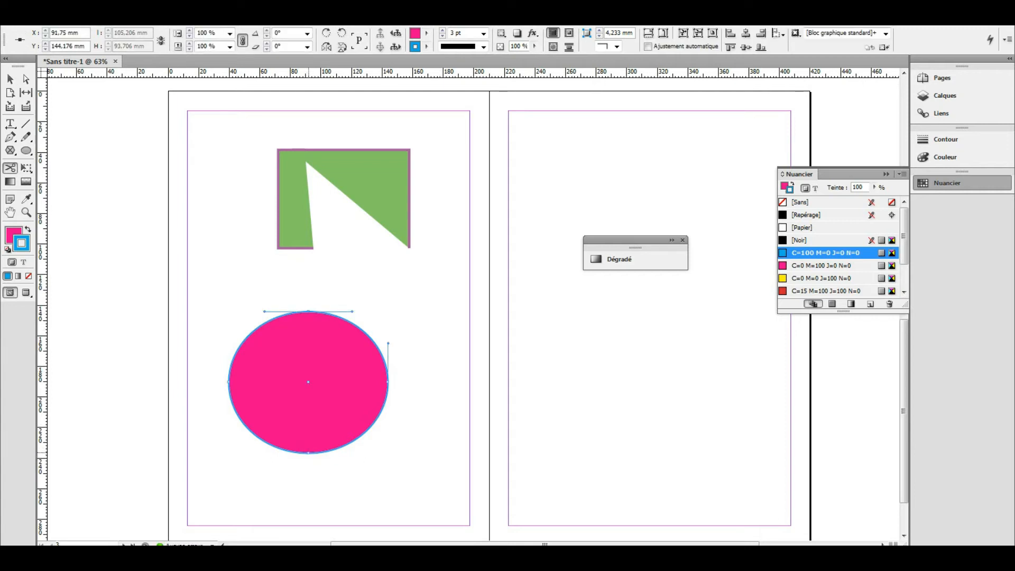
- Cut the ellipse at its bottom anchor and drag the two halves apart with a vertical gap
click(309, 452)
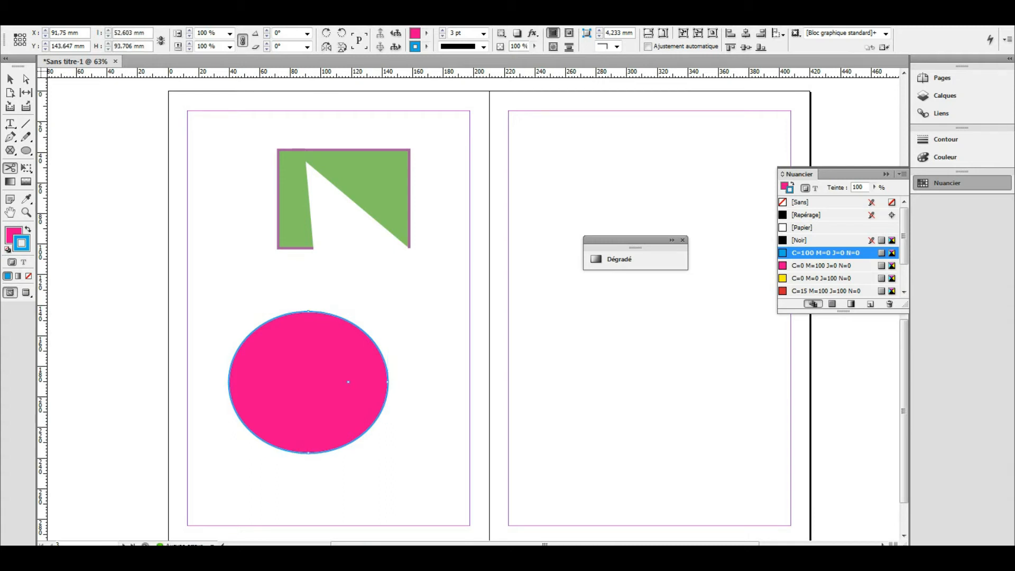
click(10, 79)
drag(360, 380, 389, 377)
drag(279, 408, 265, 409)
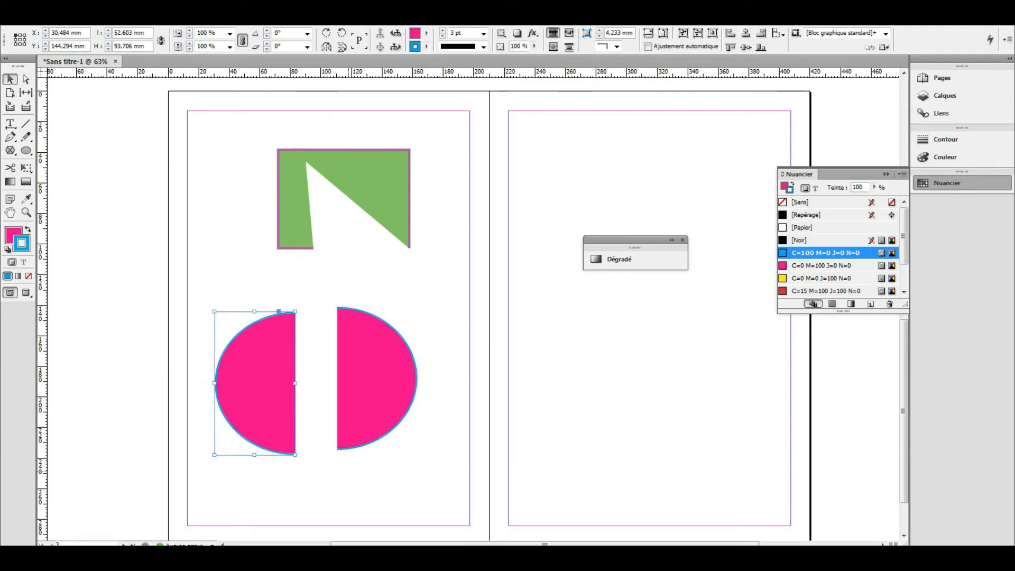
click(347, 471)
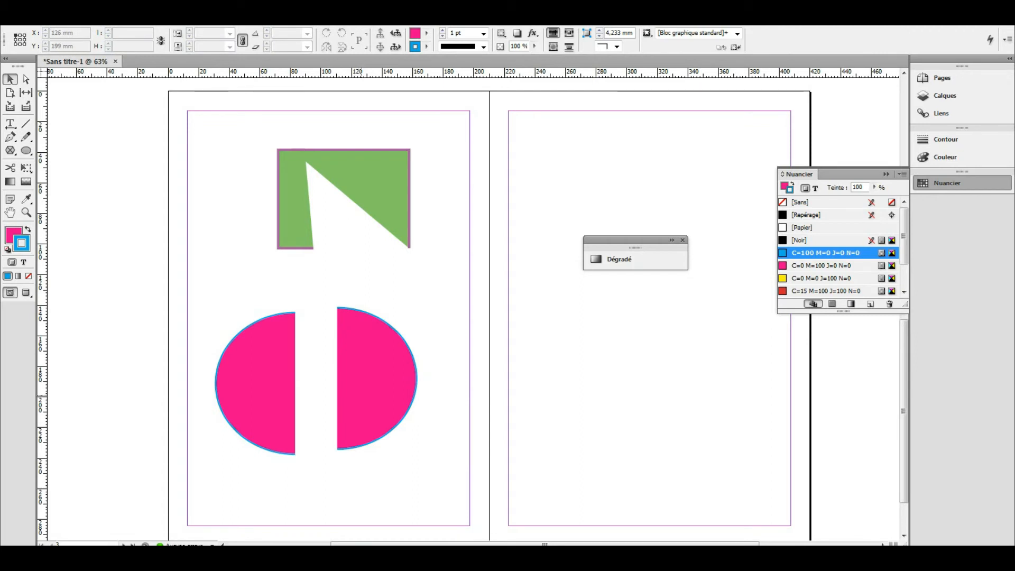
drag(377, 378, 391, 372)
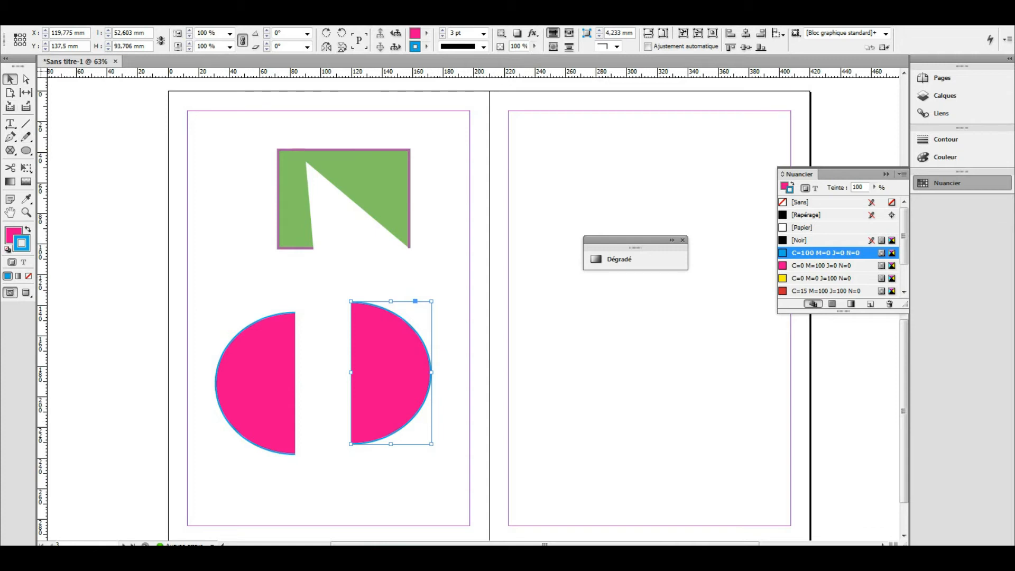
click(10, 168)
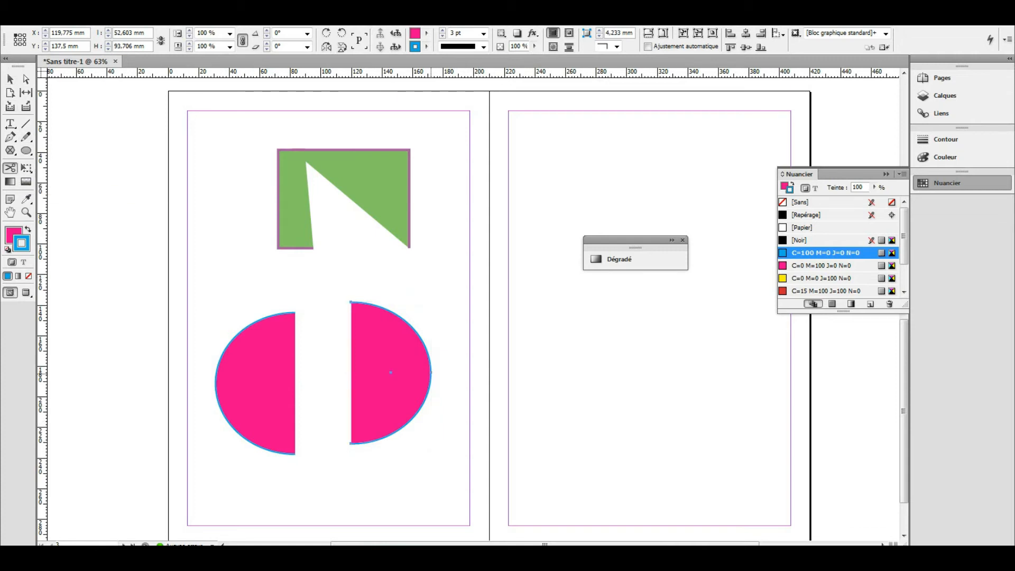
- Cut the right half-ellipse at its rightmost point and pull its upper and lower wedges apart
click(431, 372)
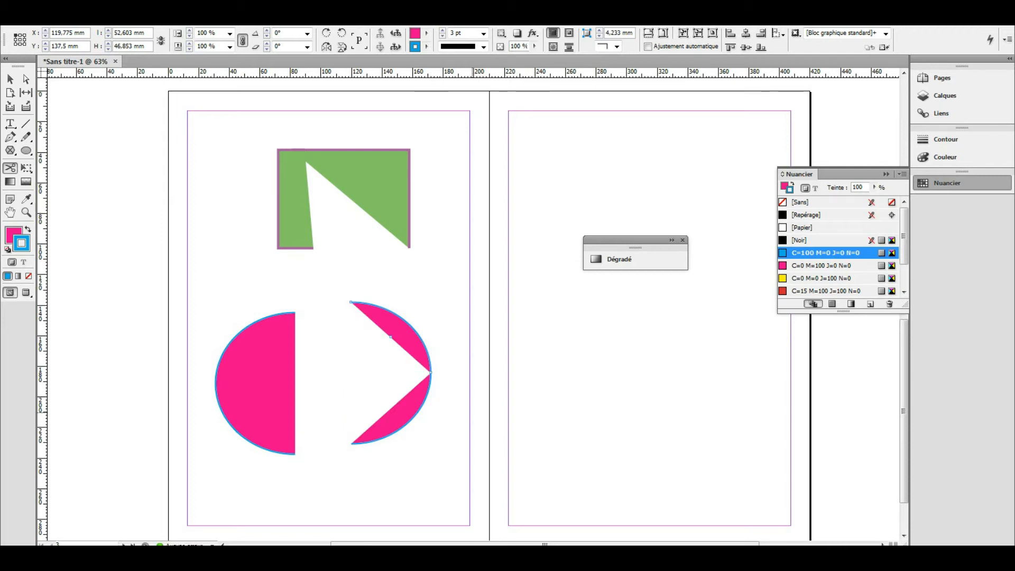
key(v)
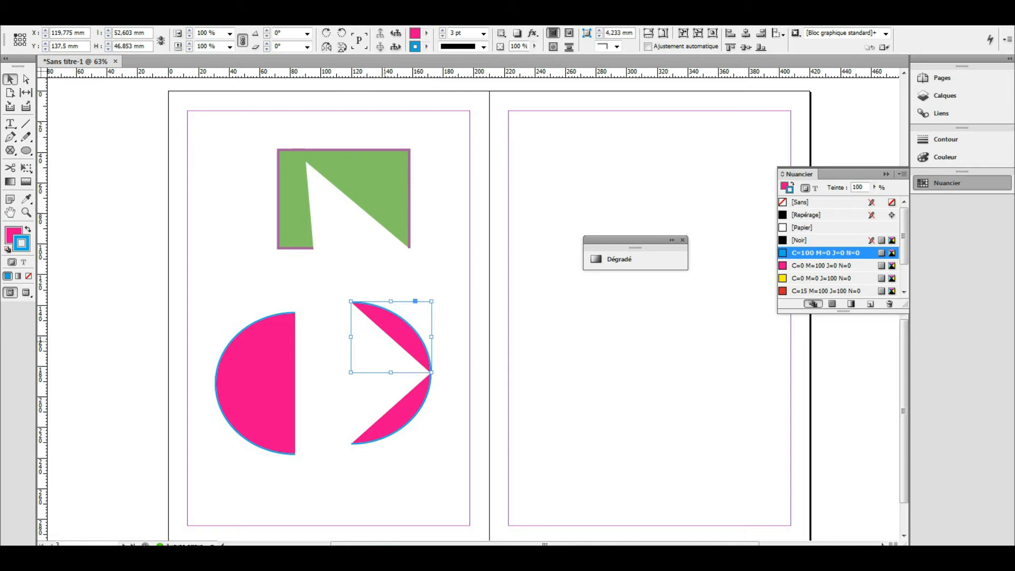
drag(413, 300, 387, 276)
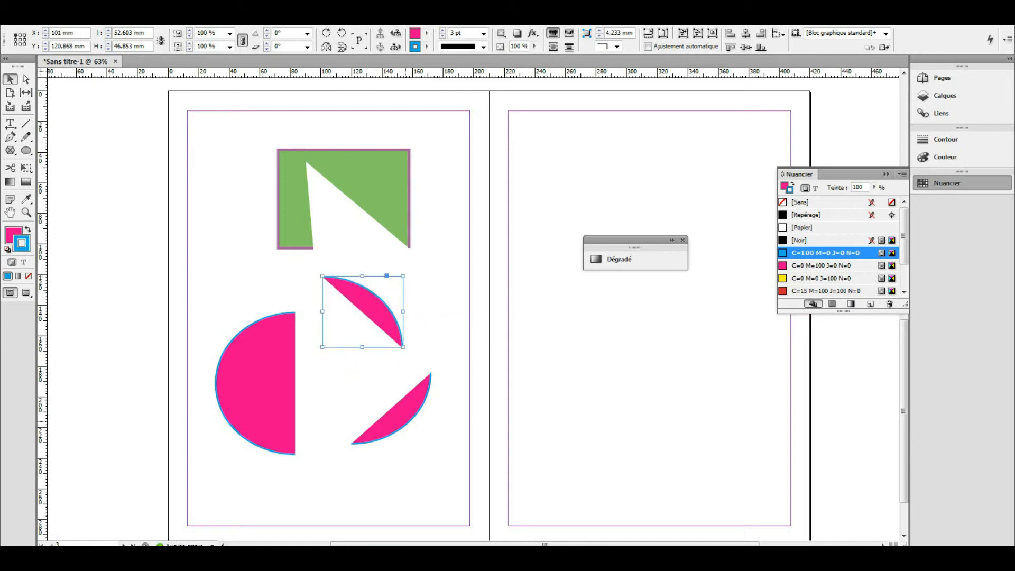
drag(406, 421, 398, 440)
click(433, 489)
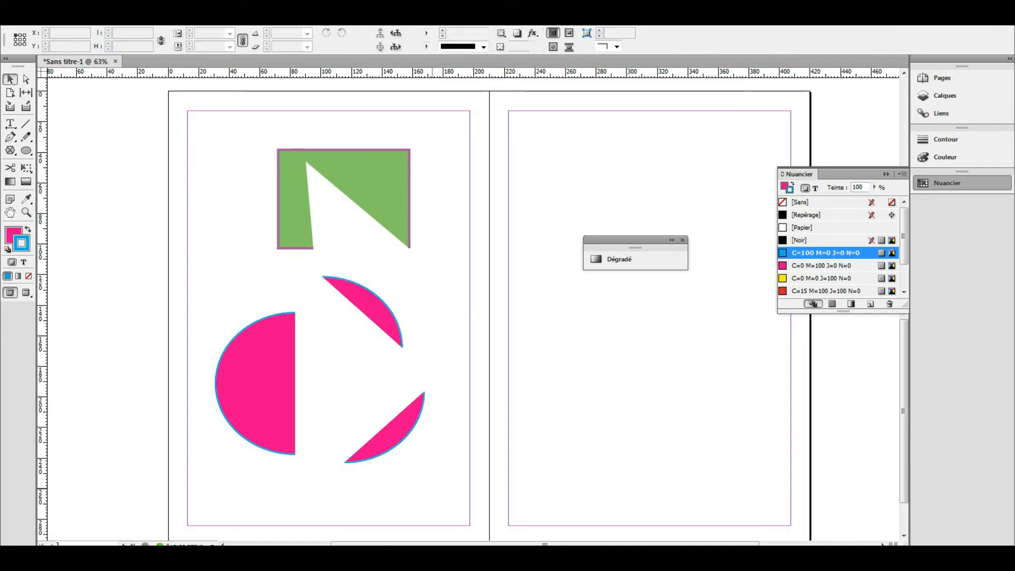
- Cut the left half-ellipse at its leftmost point with the Scissors tool
click(243, 394)
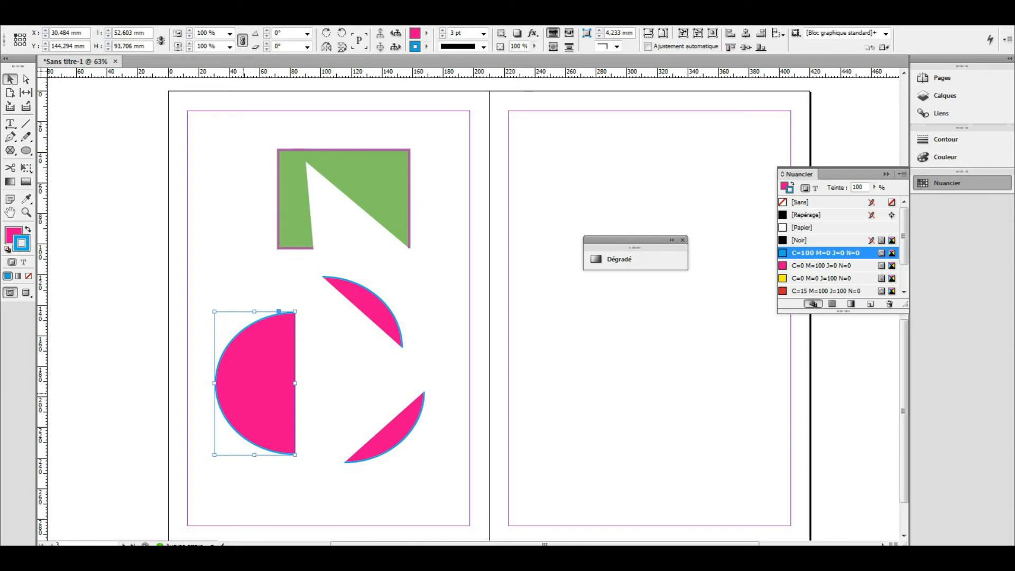
click(10, 167)
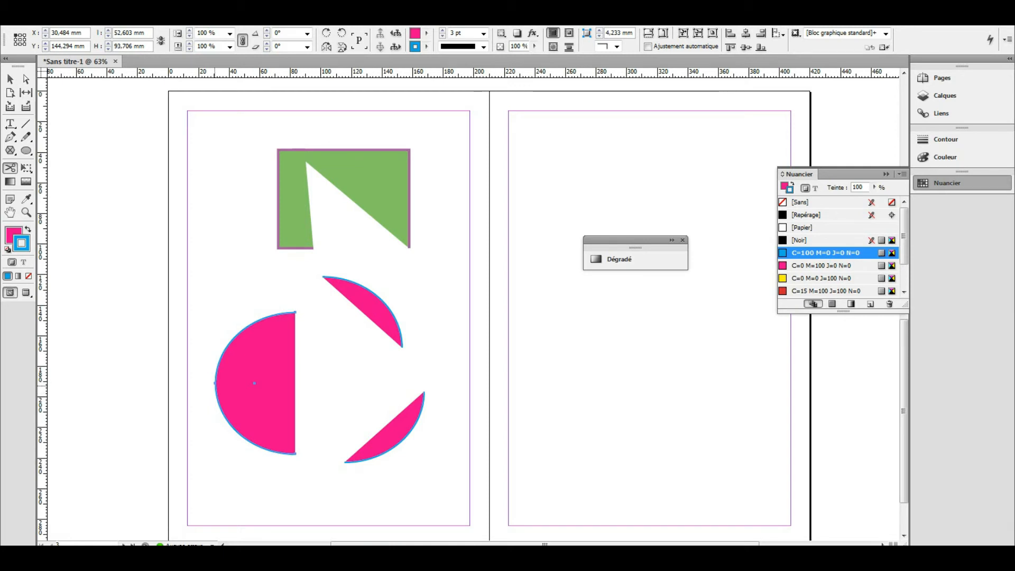
click(215, 383)
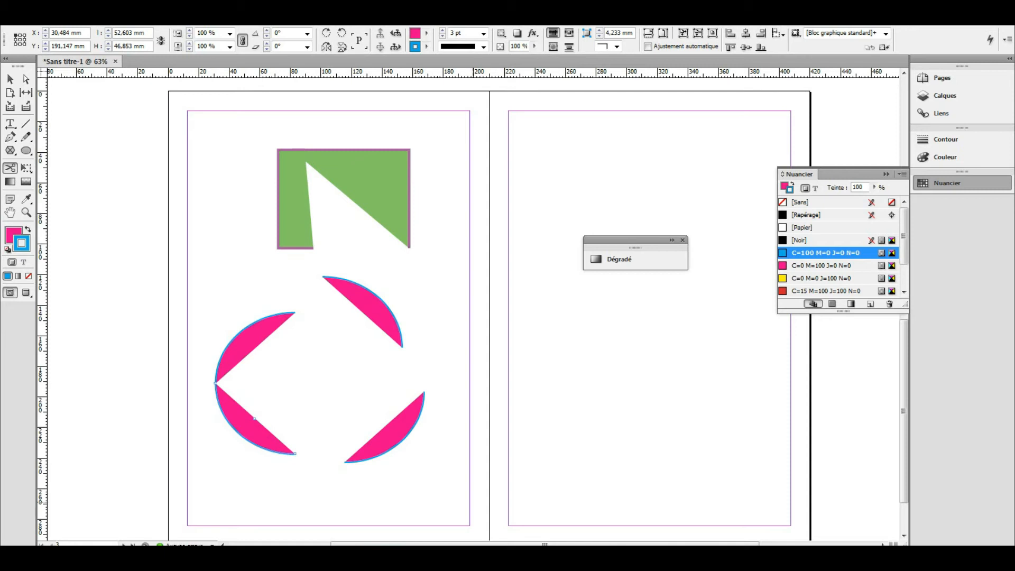
- Separate the left wedges, then slide all four wedges into an ellipse around a white diamond
click(10, 79)
drag(248, 423, 253, 444)
drag(241, 335, 223, 297)
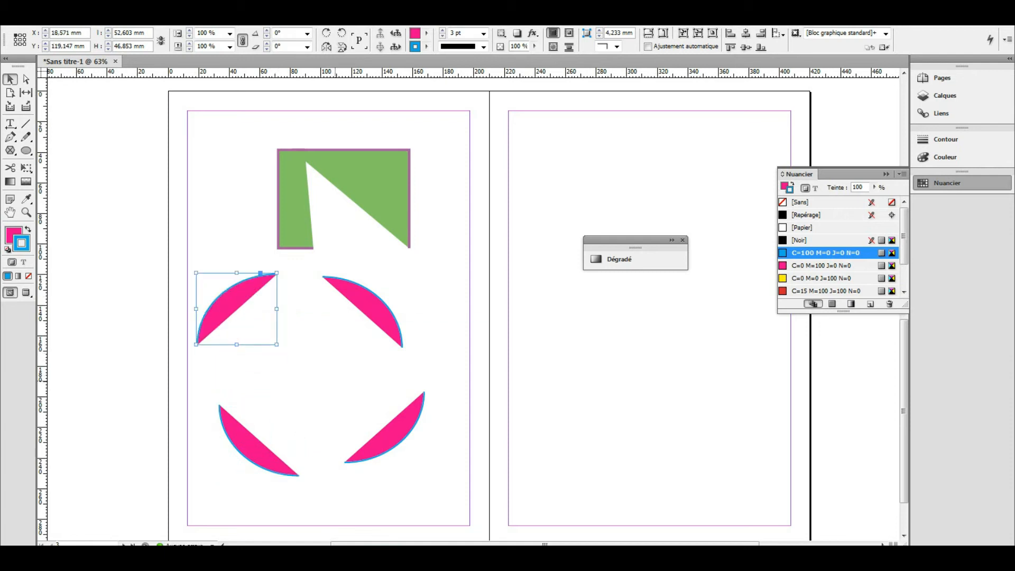
click(436, 370)
drag(392, 429, 290, 302)
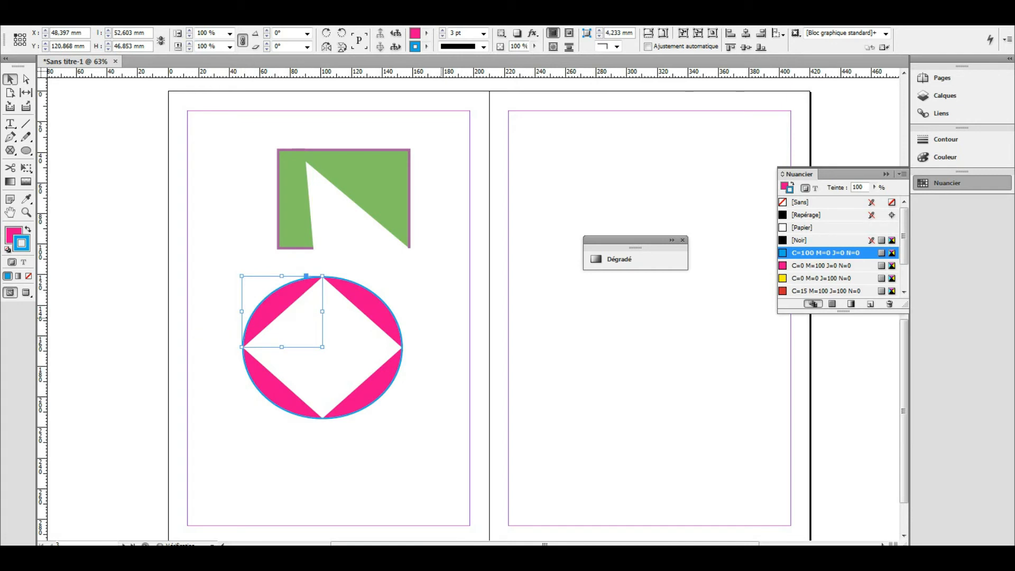
click(450, 430)
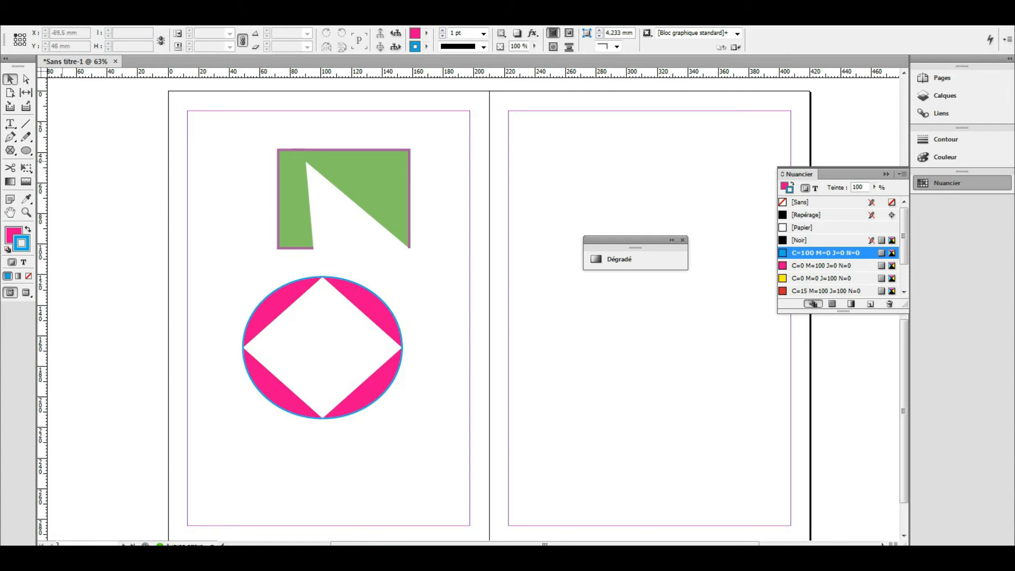
- Draw a pink rectangle, about 130 × 69 mm, on the right page
click(26, 150)
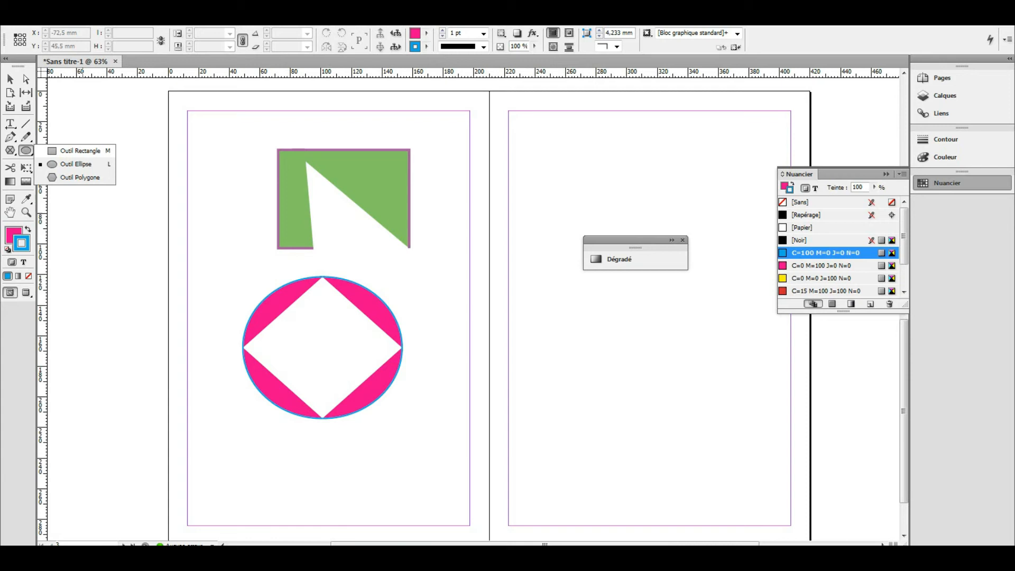
click(79, 151)
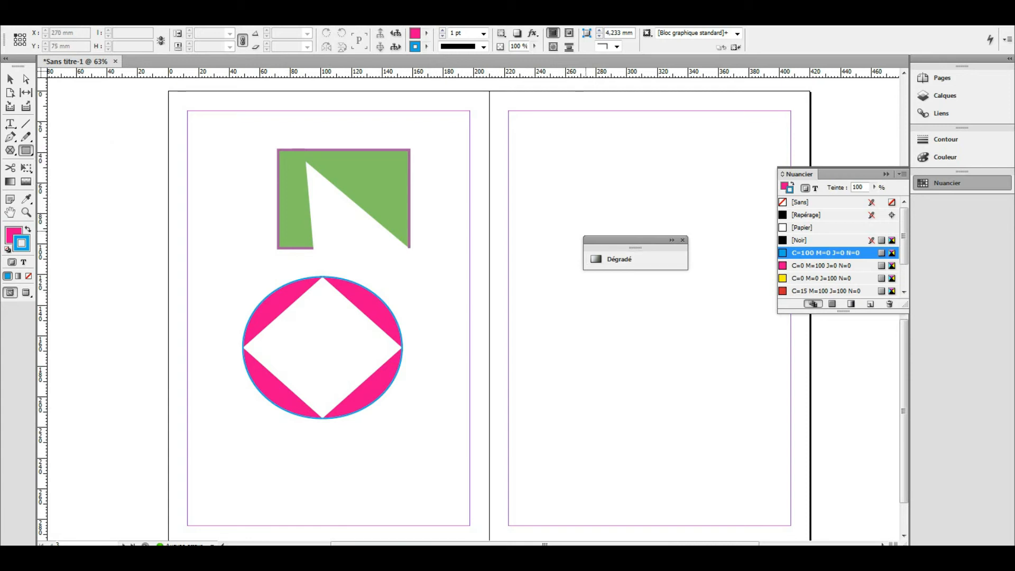
click(683, 240)
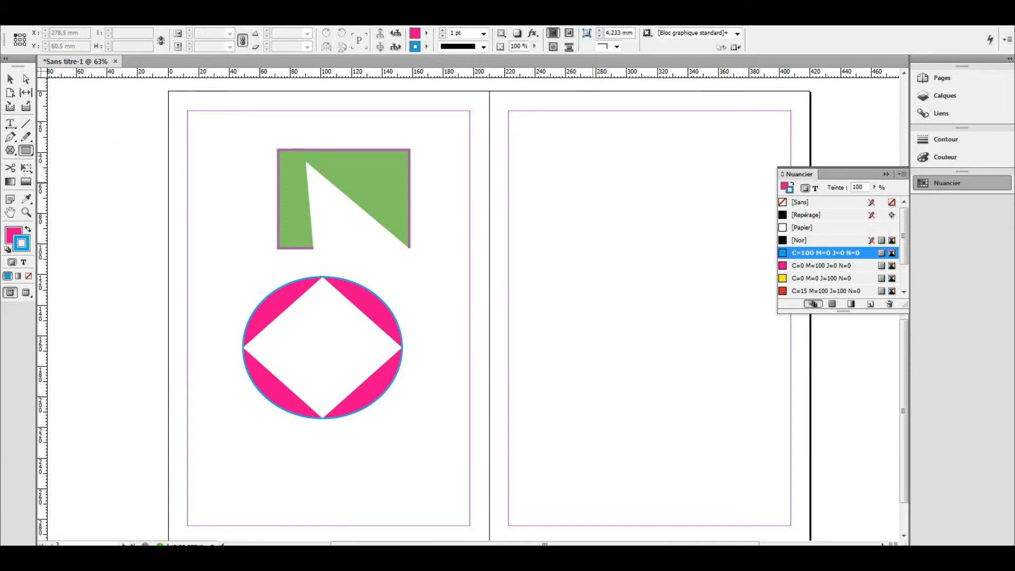
mouse_move(559, 182)
mouse_down()
mouse_move(632, 287)
mouse_move(758, 288)
mouse_up()
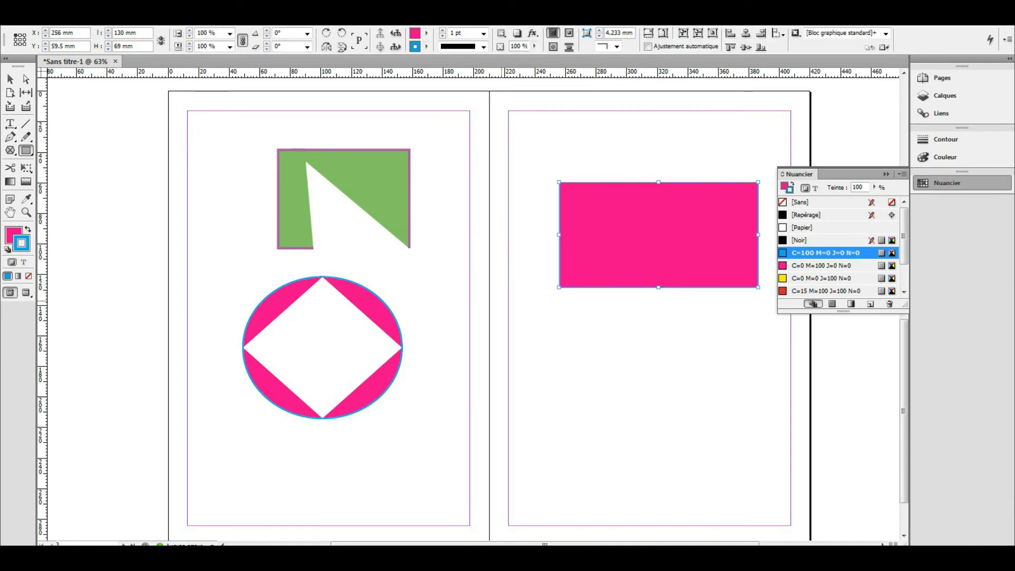
- Cut the rectangle at its top-right and bottom-left corners to split it diagonally
key(c)
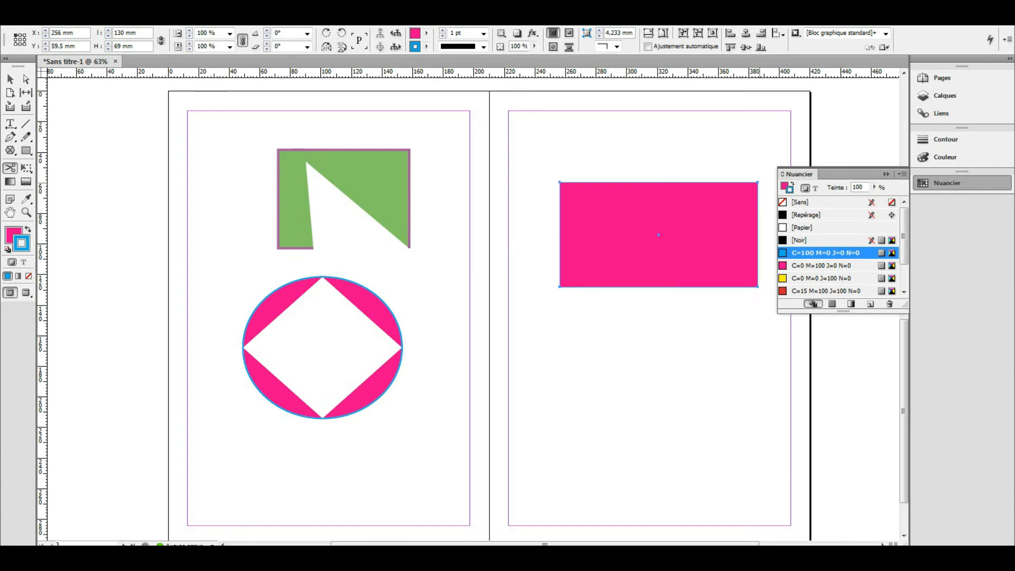
click(757, 182)
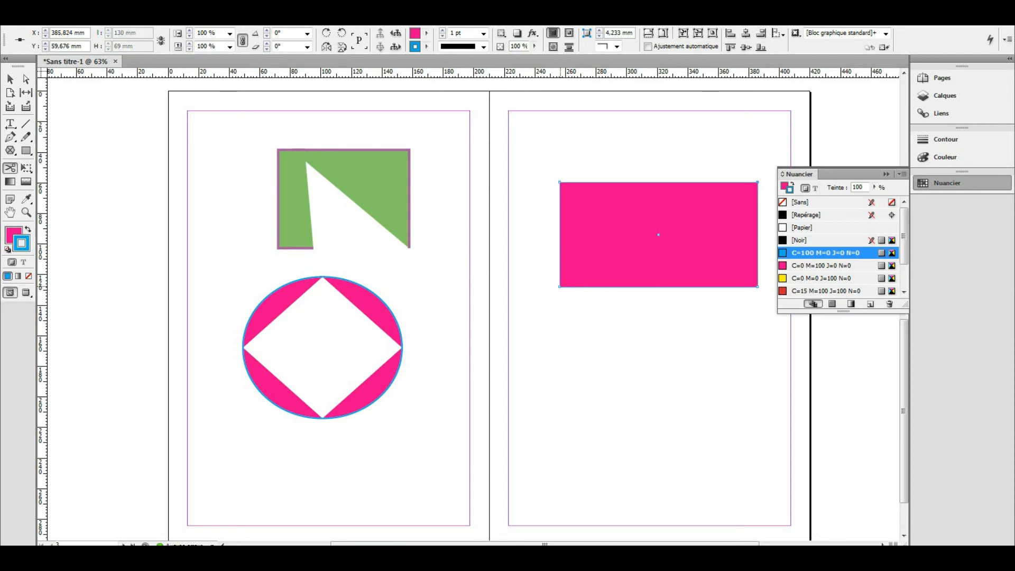
click(560, 287)
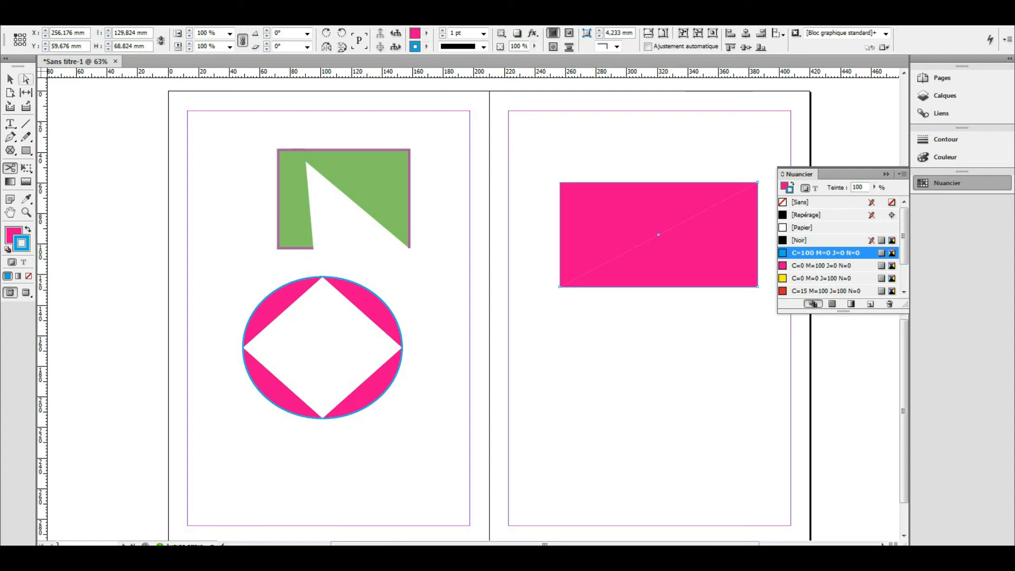
- Move the upper triangle up to the page top and the lower triangle down-left, leaving a diagonal gap
click(10, 79)
drag(609, 212, 593, 195)
drag(705, 253, 712, 268)
click(711, 370)
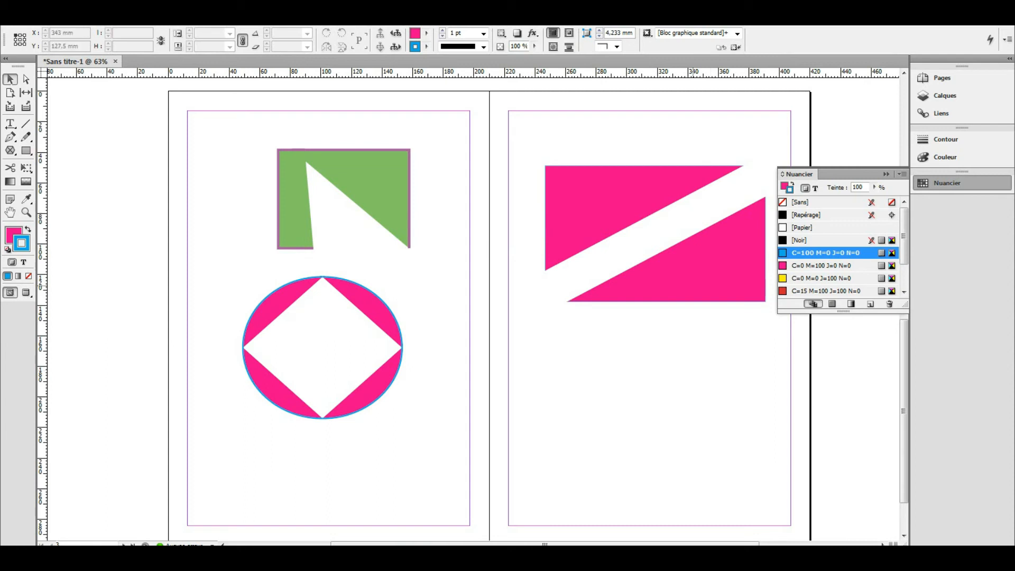
drag(695, 270, 651, 321)
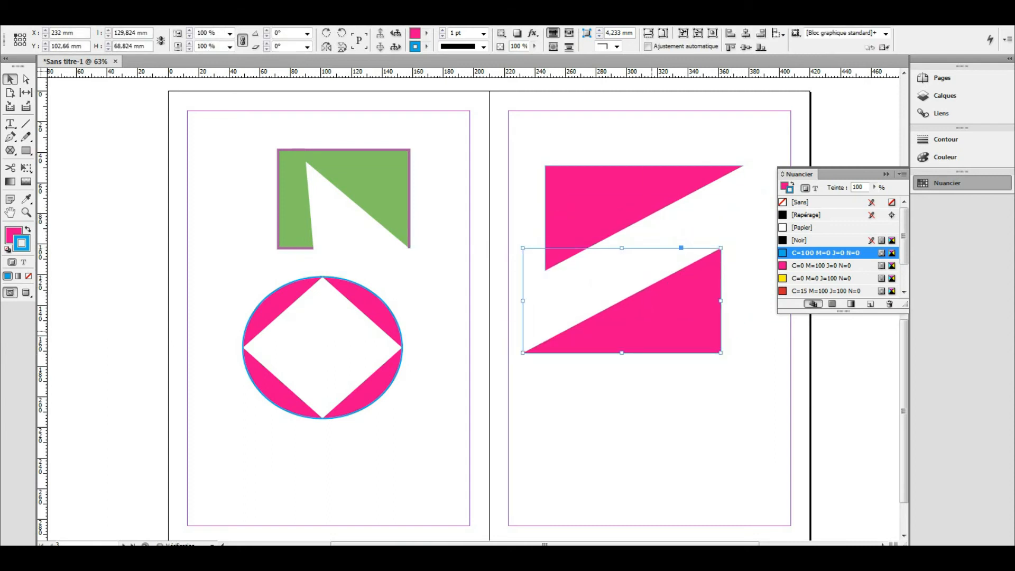
drag(615, 207, 631, 173)
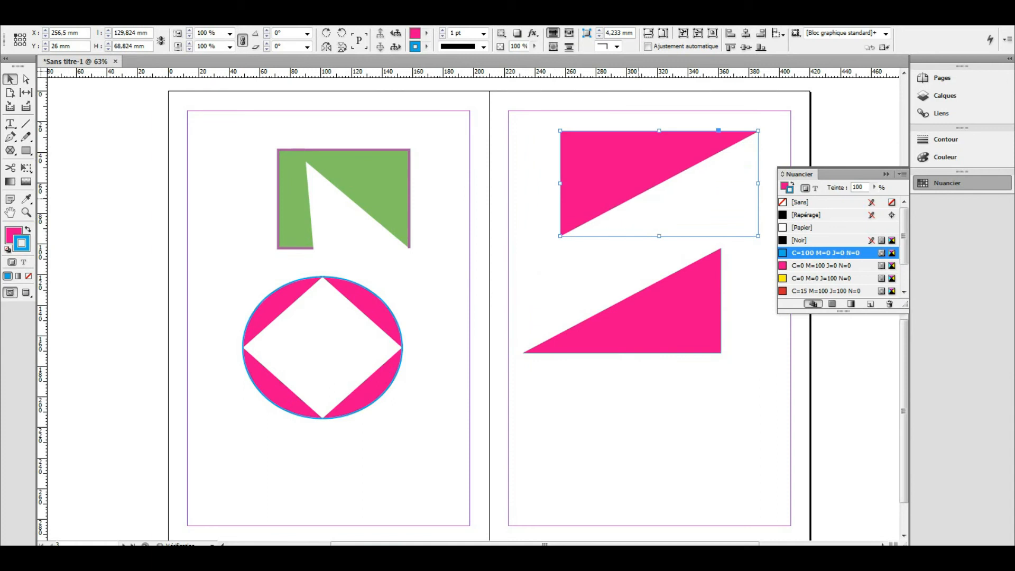
click(558, 276)
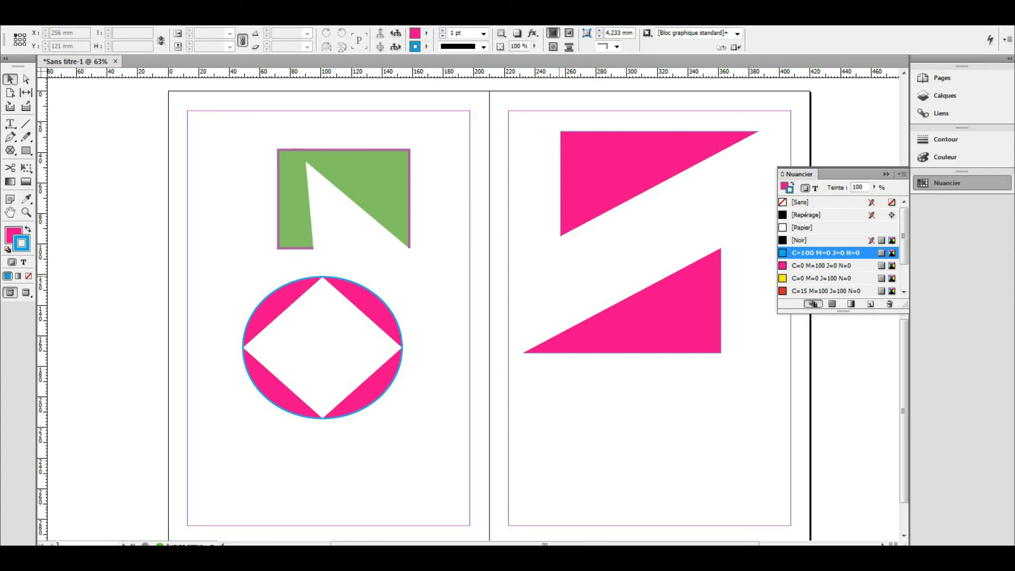
- Scale the lower pink triangle down to about 106 mm wide with Free Transform
click(646, 179)
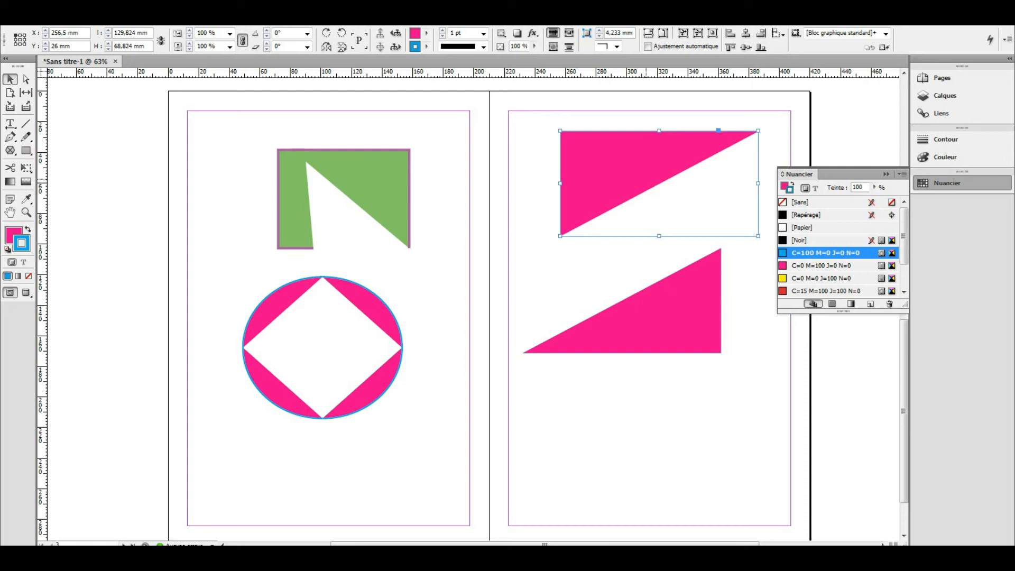
click(26, 167)
key(v)
key(ctrl+shift+a)
click(26, 168)
click(646, 322)
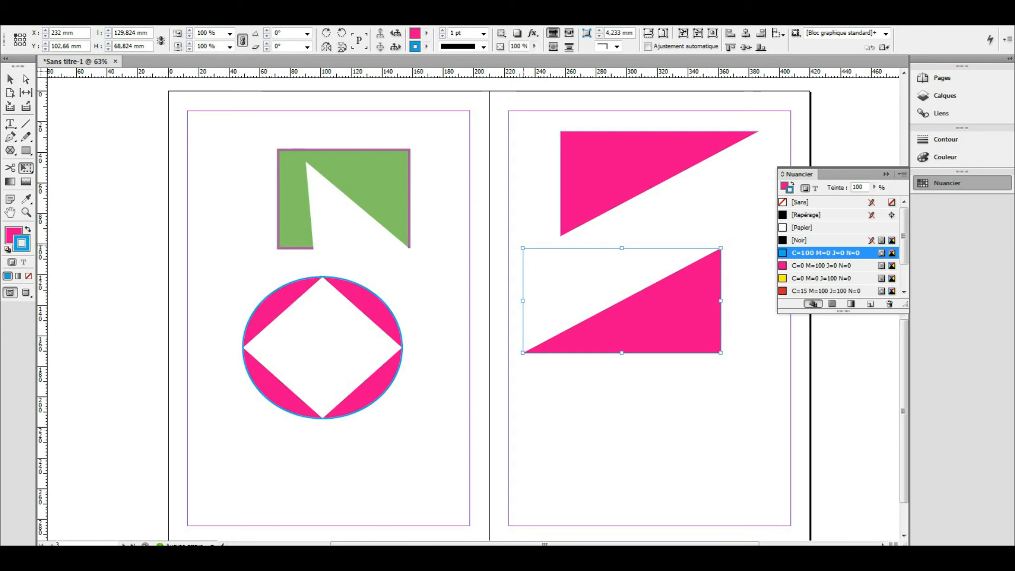
drag(523, 248, 545, 258)
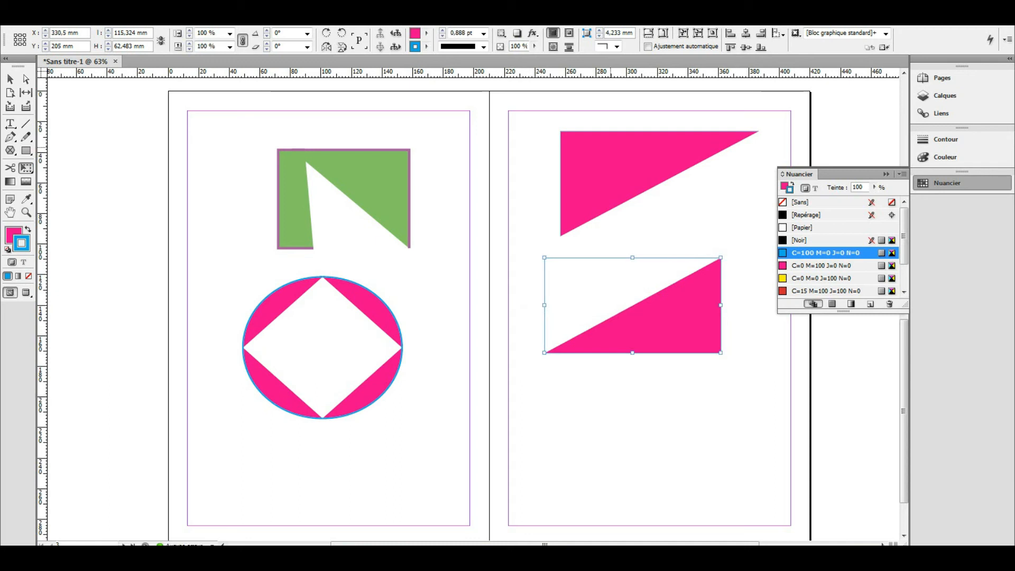
drag(720, 258, 707, 263)
click(10, 78)
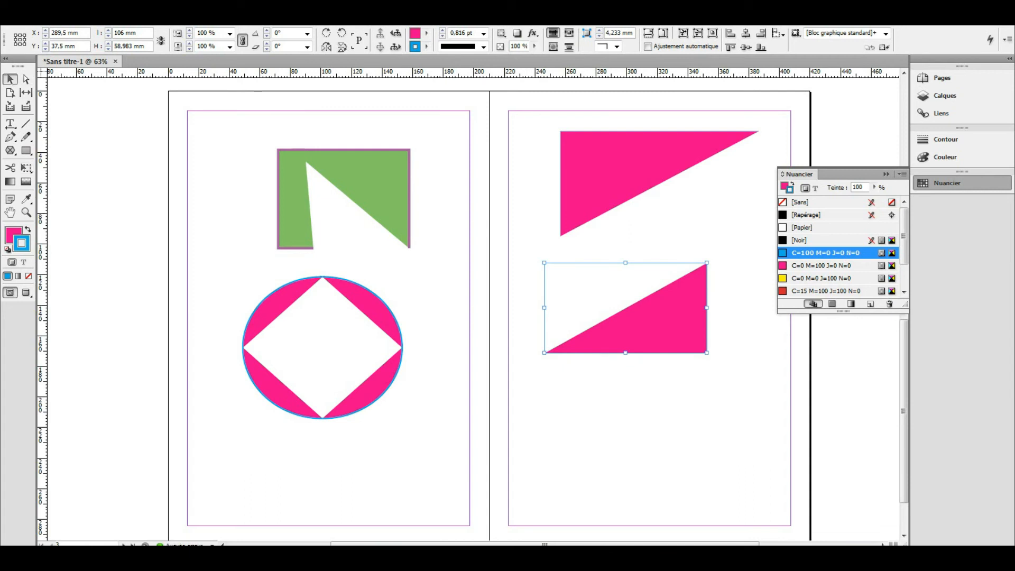
click(108, 149)
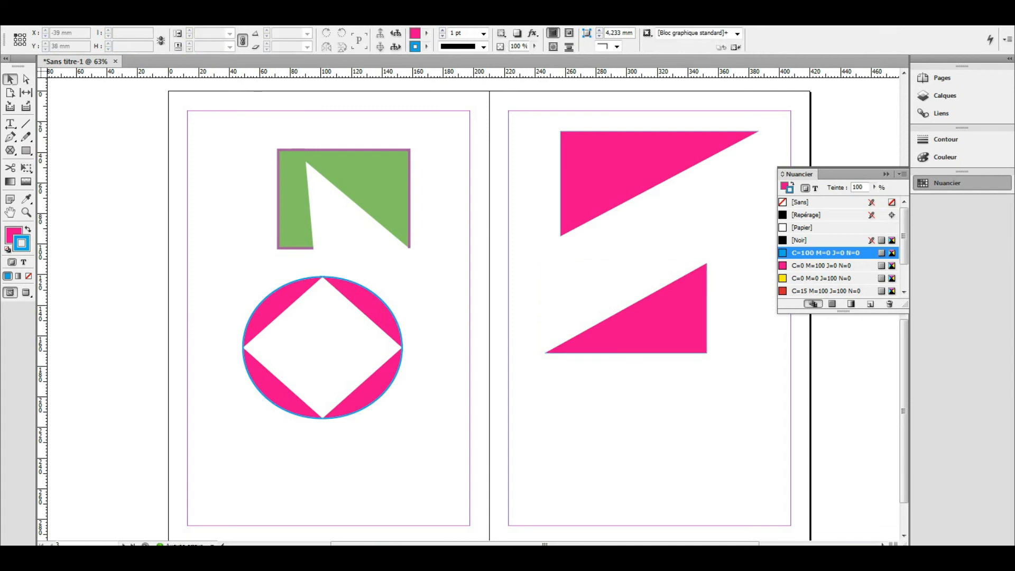
- Shrink the ellipse's top-left wedge to about 42 × 28 mm, opening the outline
click(26, 167)
click(284, 297)
drag(323, 347, 307, 318)
key(v)
key(v)
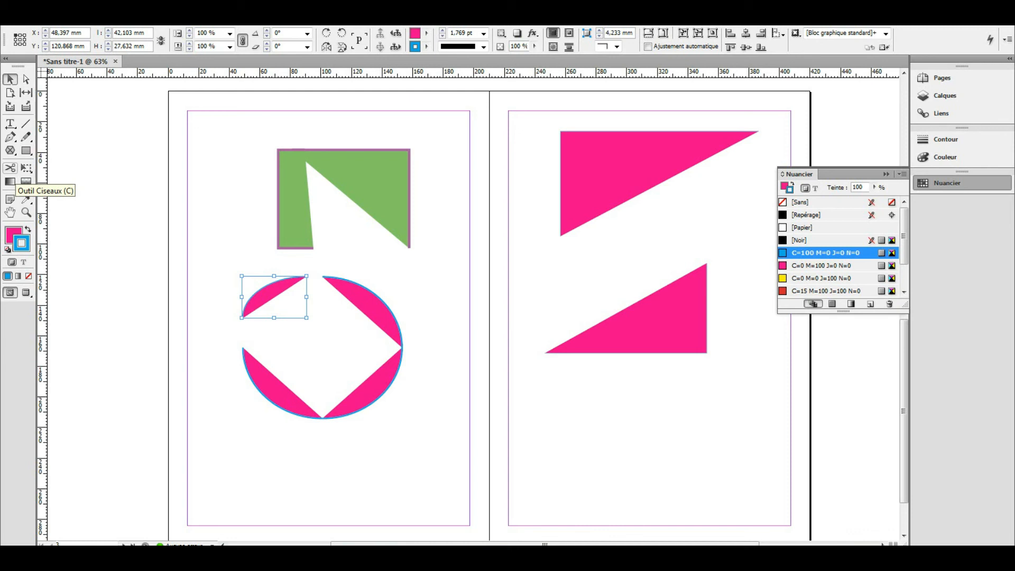
- Draw a 54.5 × 63.5 mm pink pentagon below the triangles and cut it at its bottom-left corner
click(26, 151)
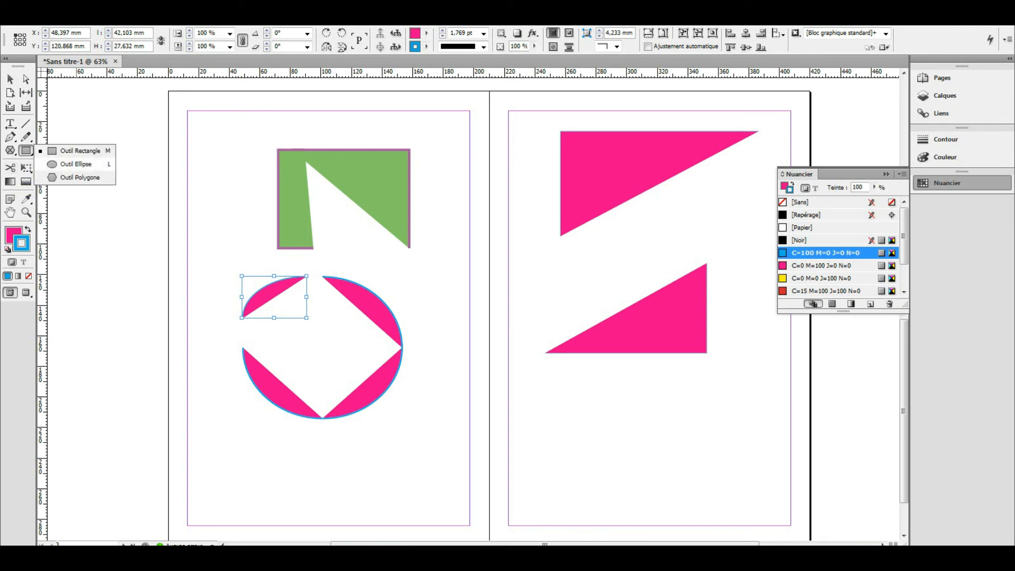
click(79, 178)
drag(567, 394, 649, 491)
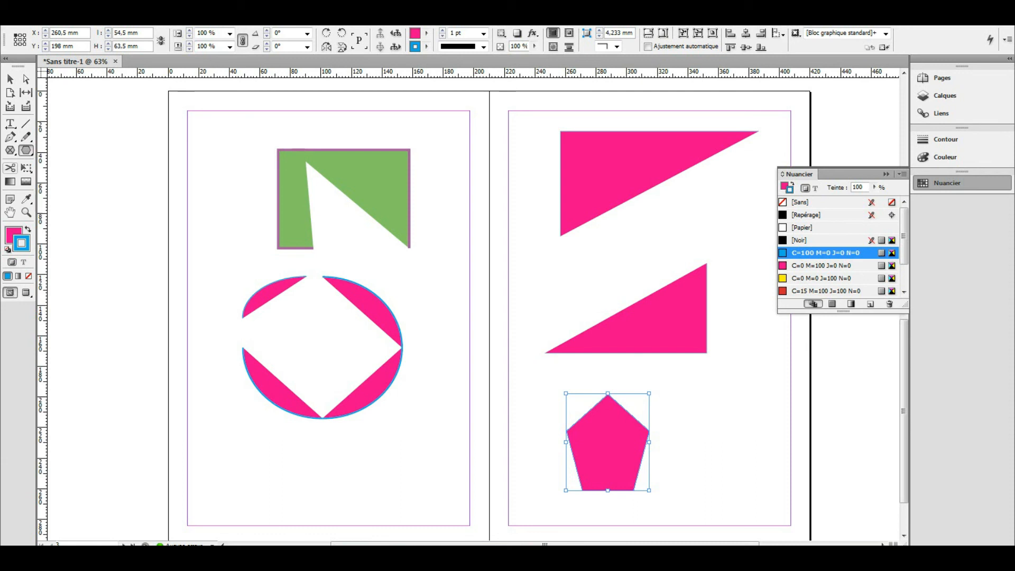
key(c)
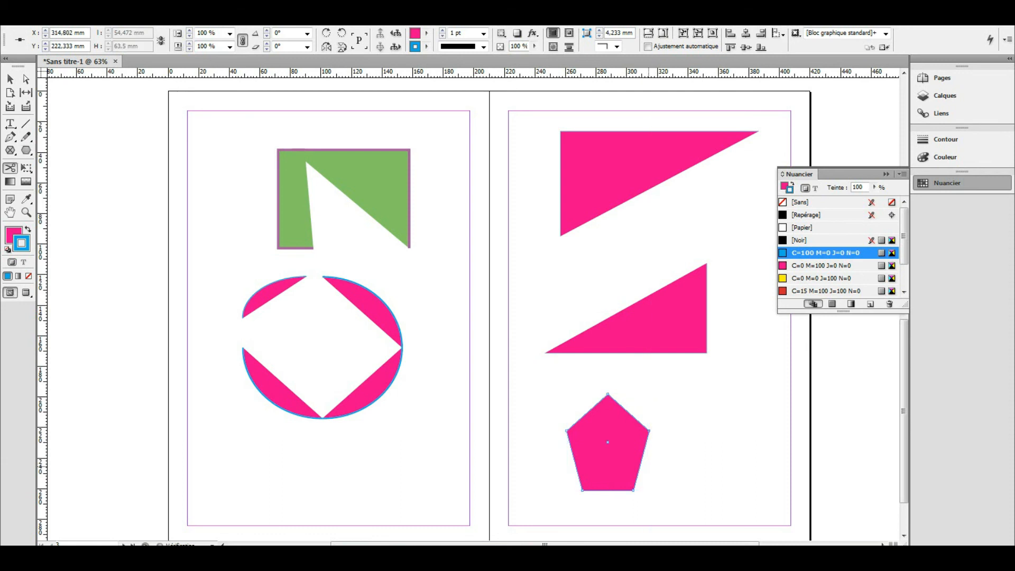
click(583, 490)
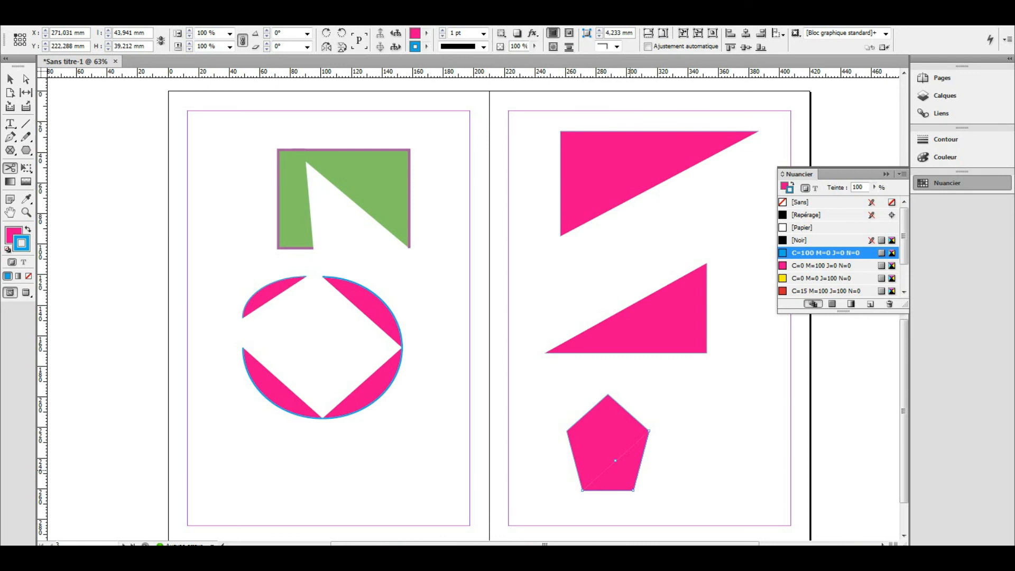
- Zoom in and drag the small triangle down-right and the larger pentagon piece up-left
key(ctrl+equal)
key(ctrl+equal)
key(ctrl+equal)
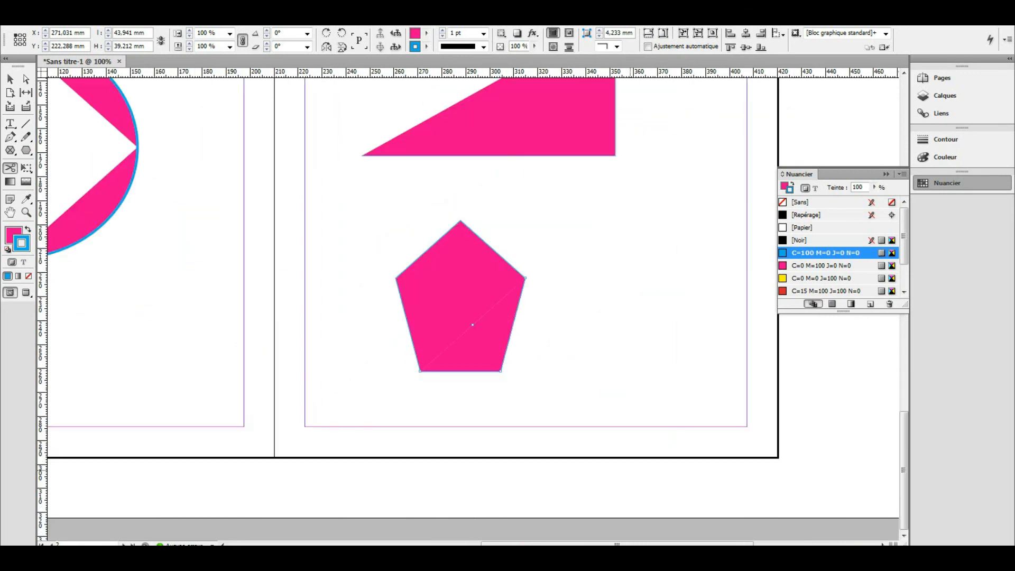
key(ctrl+equal)
key(ctrl+equal)
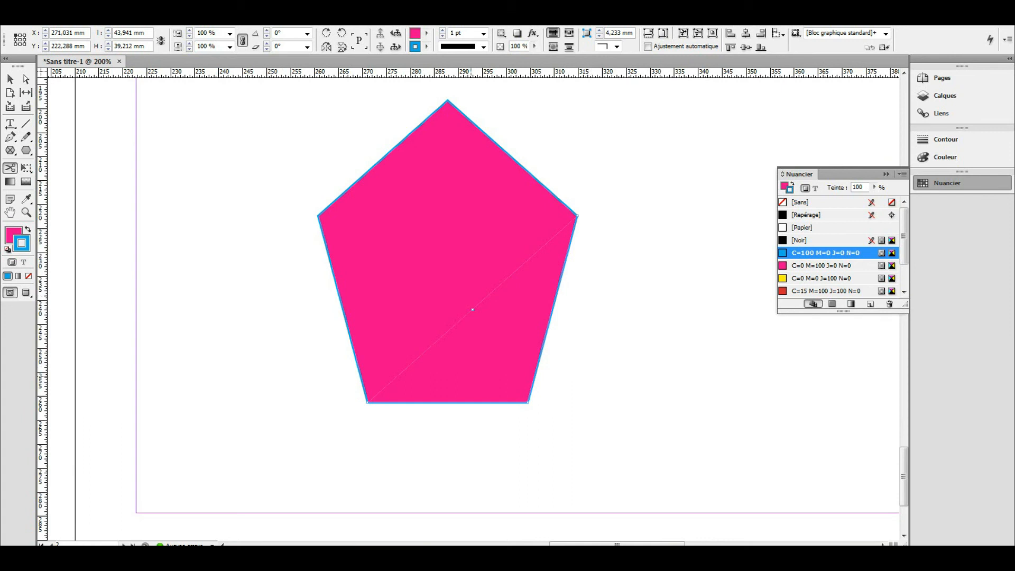
key(v)
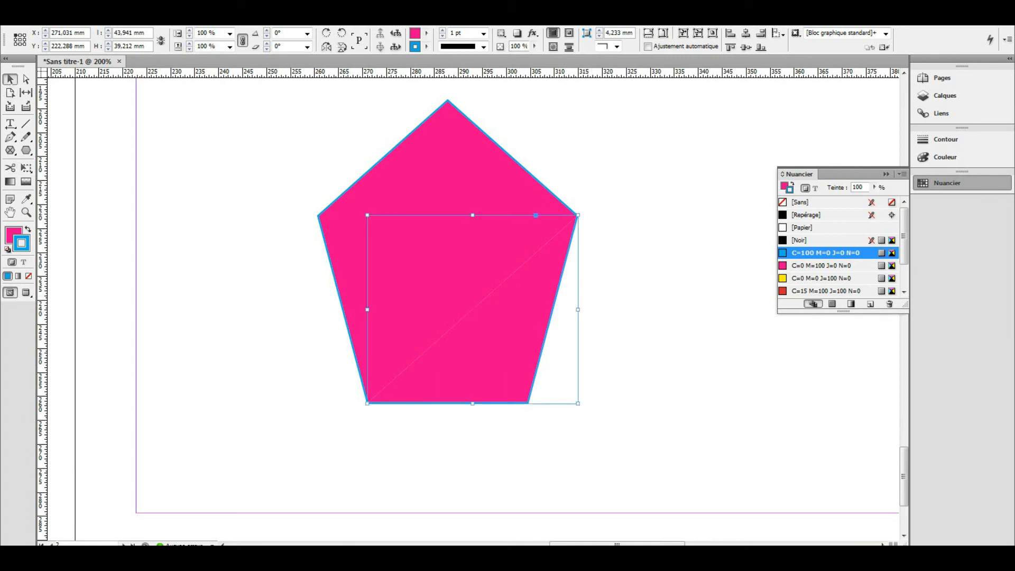
click(673, 290)
drag(528, 339, 539, 353)
drag(423, 244, 410, 222)
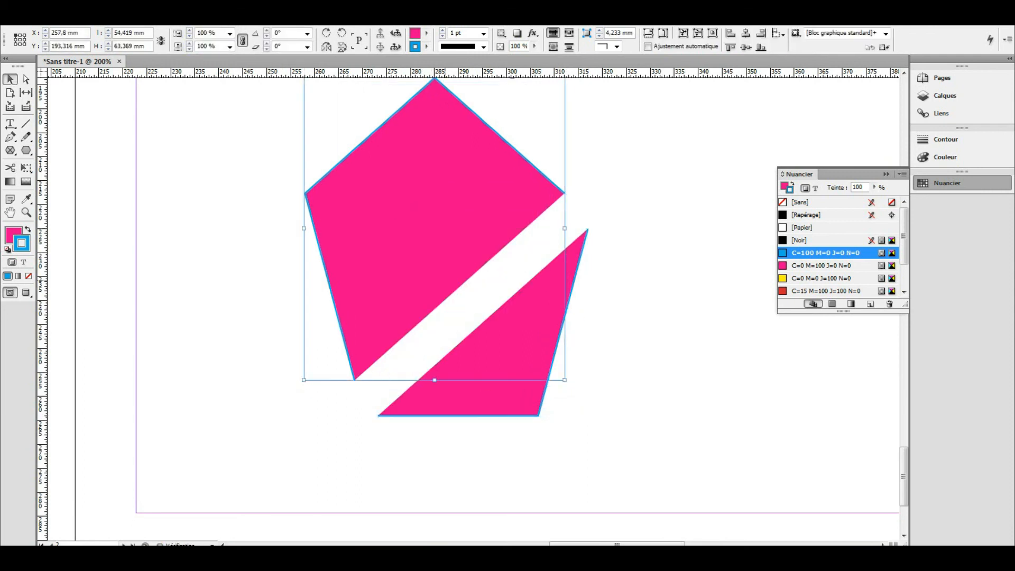
click(686, 329)
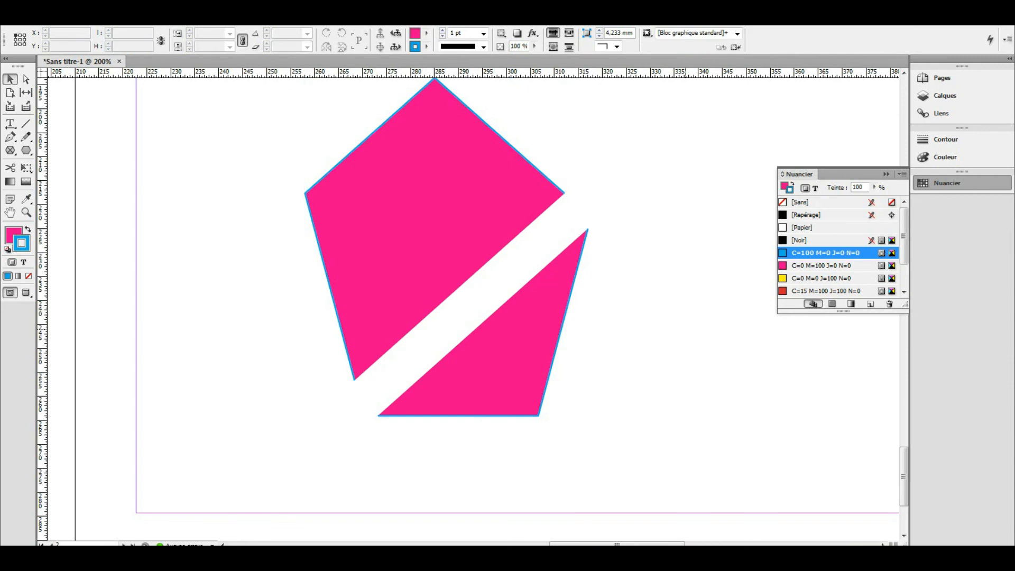
key(ctrl+minus)
key(ctrl+minus)
key(ctrl+minus)
key(ctrl+minus)
key(ctrl+minus)
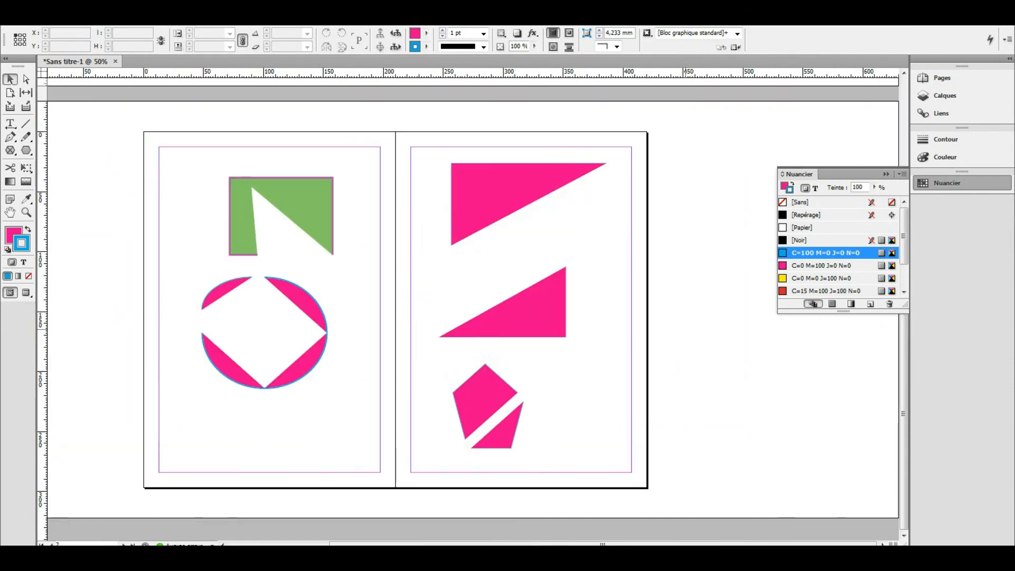
key(ctrl+minus)
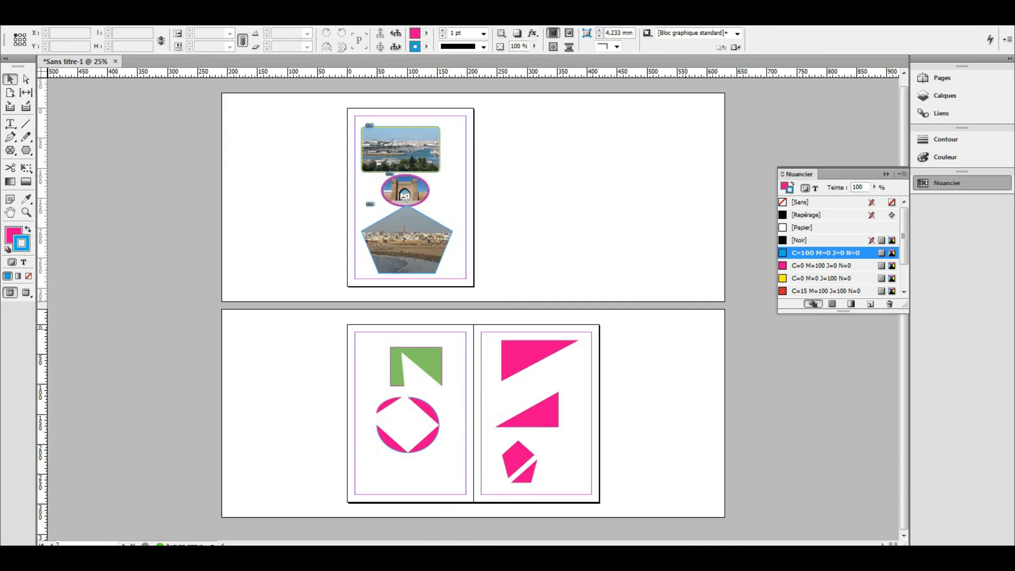
key(ctrl+plus)
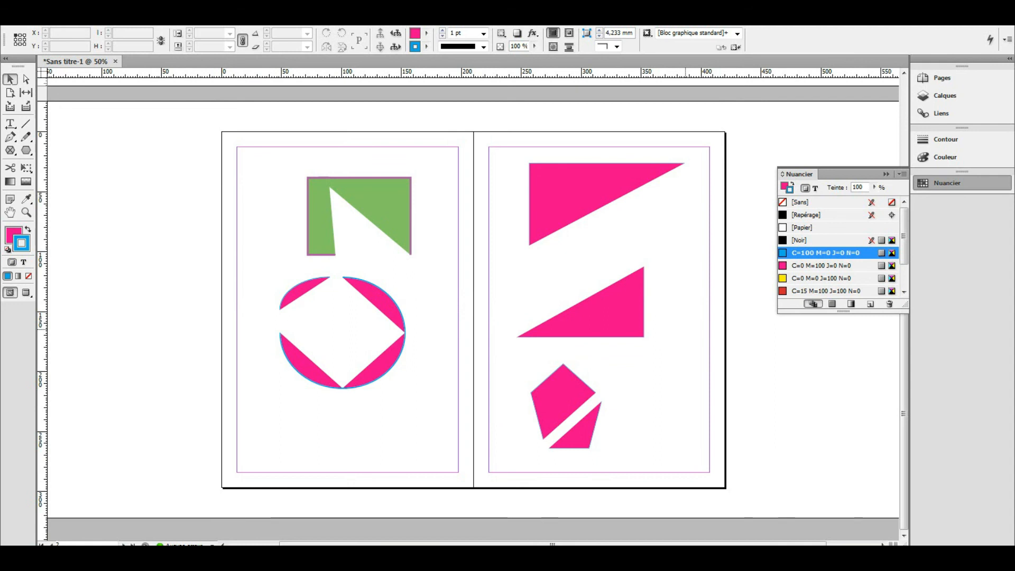